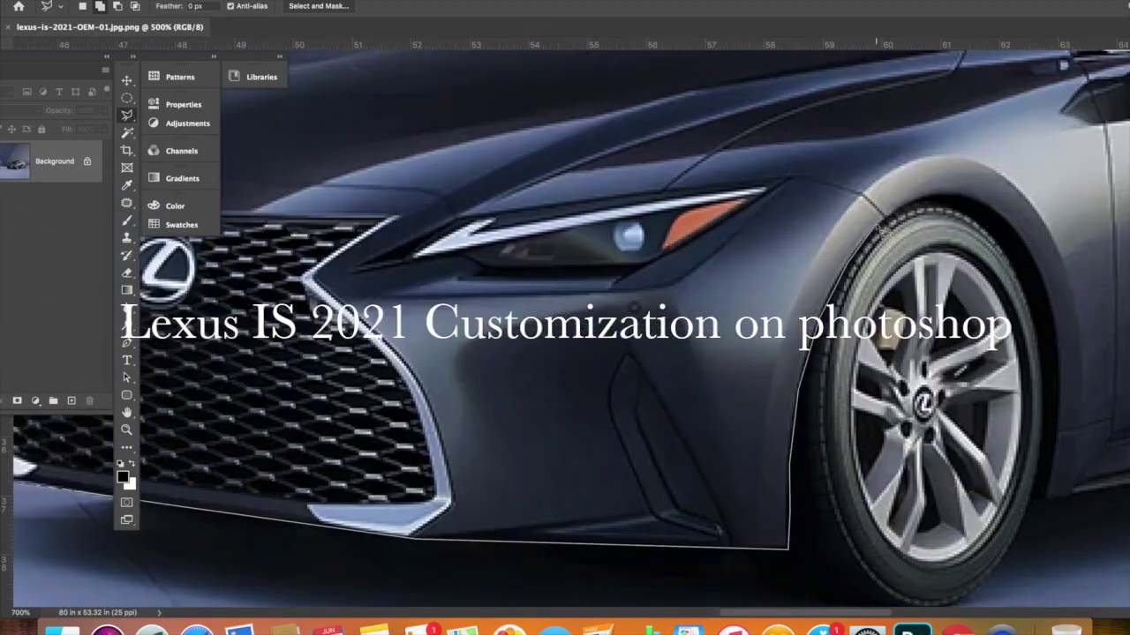
Place Polygonal Lasso points around the dark car's front wheel arch.
left_click(944, 202)
left_click(1047, 306)
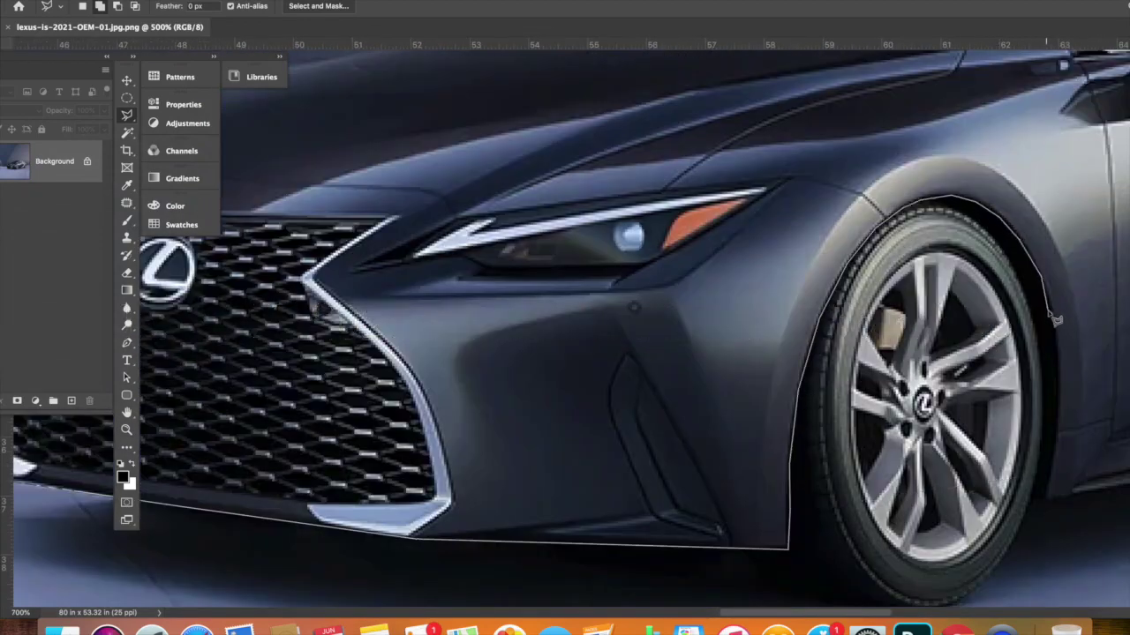
scroll(1050, 507, "right", 8)
scroll(978, 484, "right", 3)
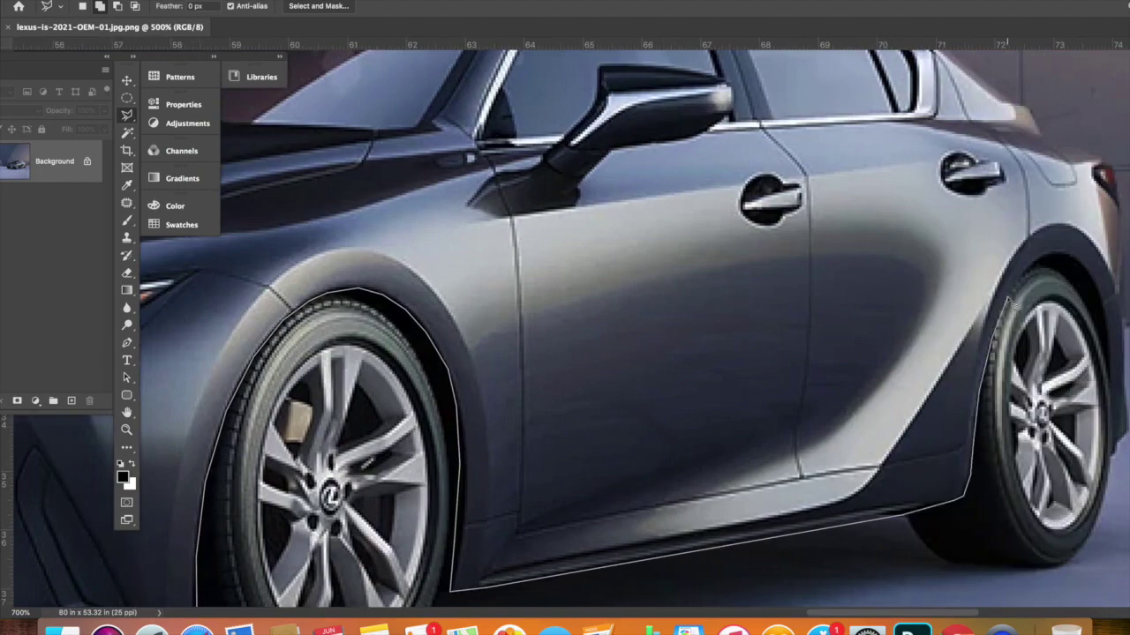
Continue the outline below the rear arch, close it into a selection and feather it.
left_click(1106, 376)
scroll(1116, 384, "right", 2)
scroll(1112, 443, "down", 5)
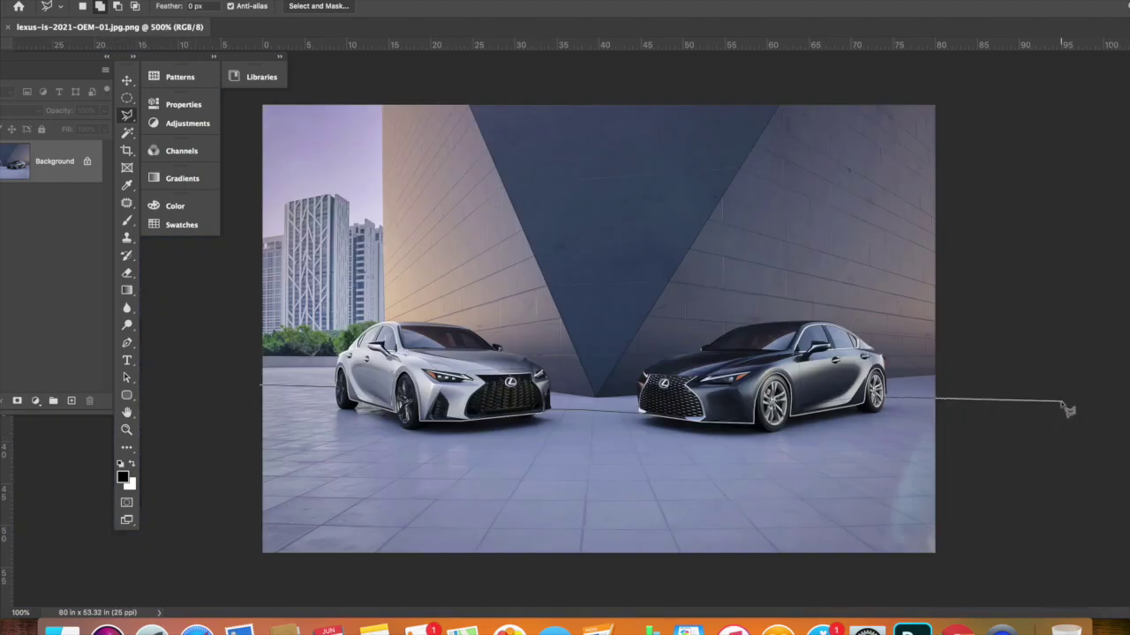
left_click(232, 370)
key("shift+F6")
Confirm the feather and copy the dark car onto Layer 1.
key("Return")
left_click(124, 82)
key("ctrl+j")
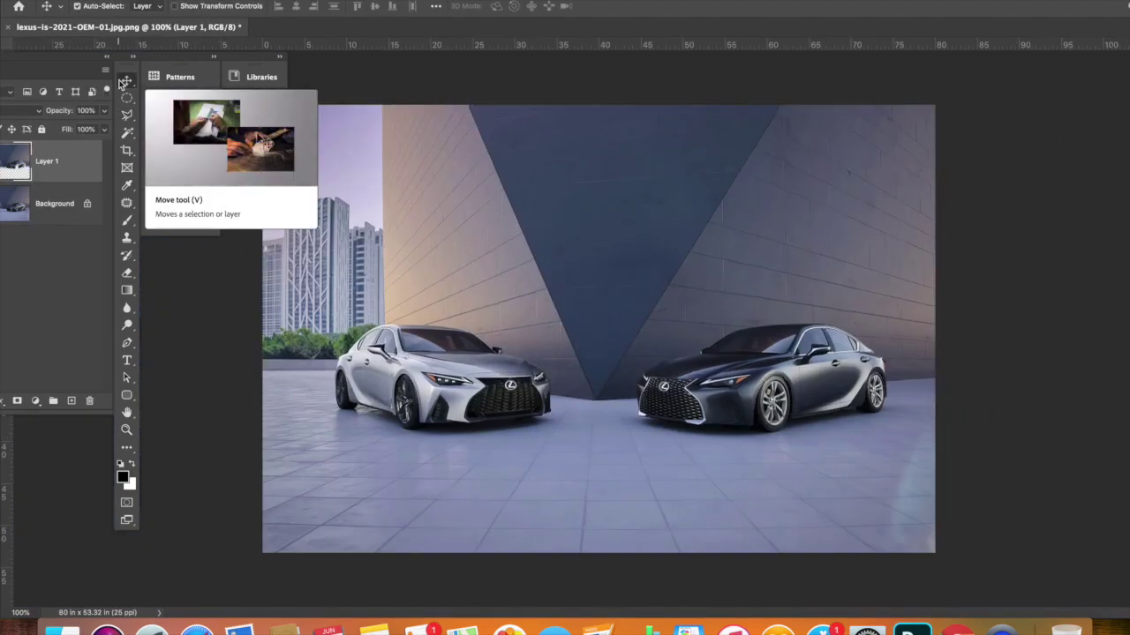
Draw an elliptical selection around the front wheel and reshape it to fit.
key("m")
scroll(623, 396, "up", 4)
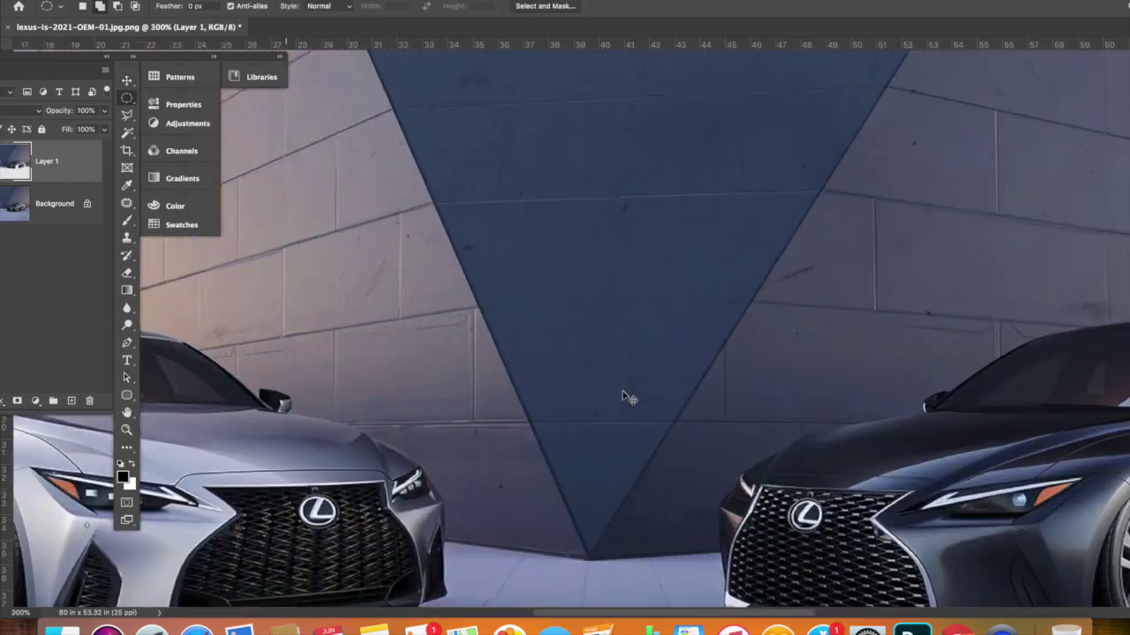
left_click_drag(699, 118, 777, 289)
key("ctrl+t")
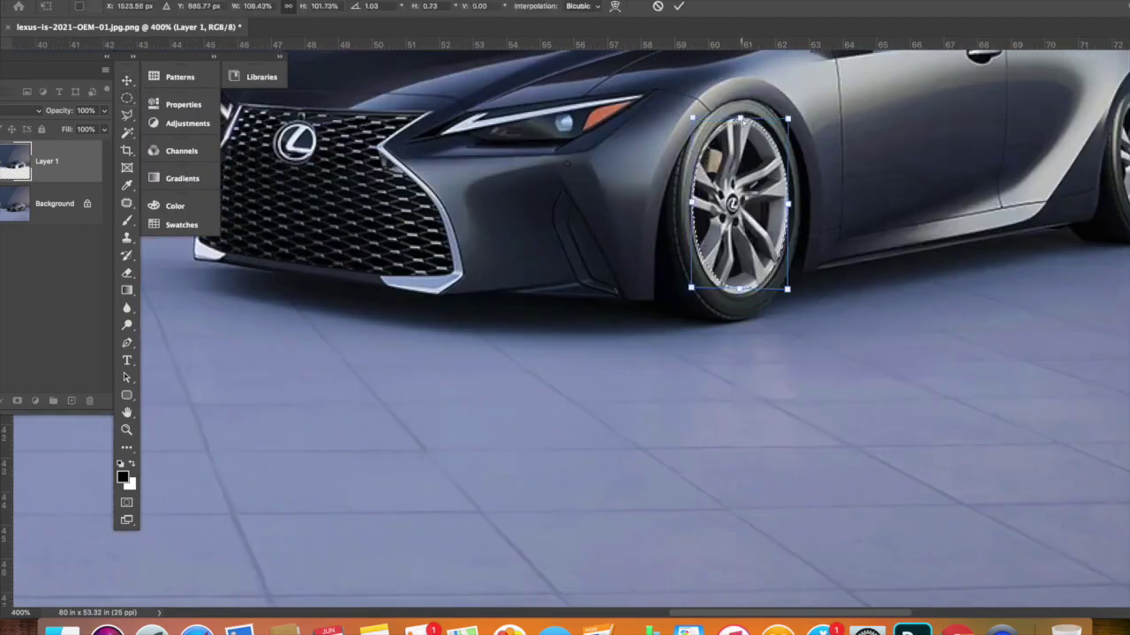
key("Return")
Copy the front wheel from the Background to a new layer and enlarge it into the arch.
left_click(53, 203)
key("ctrl+j")
key("ctrl+t")
mouse_move(737, 294)
left_mouse_down()
mouse_move(746, 311)
mouse_move(746, 263)
left_mouse_up()
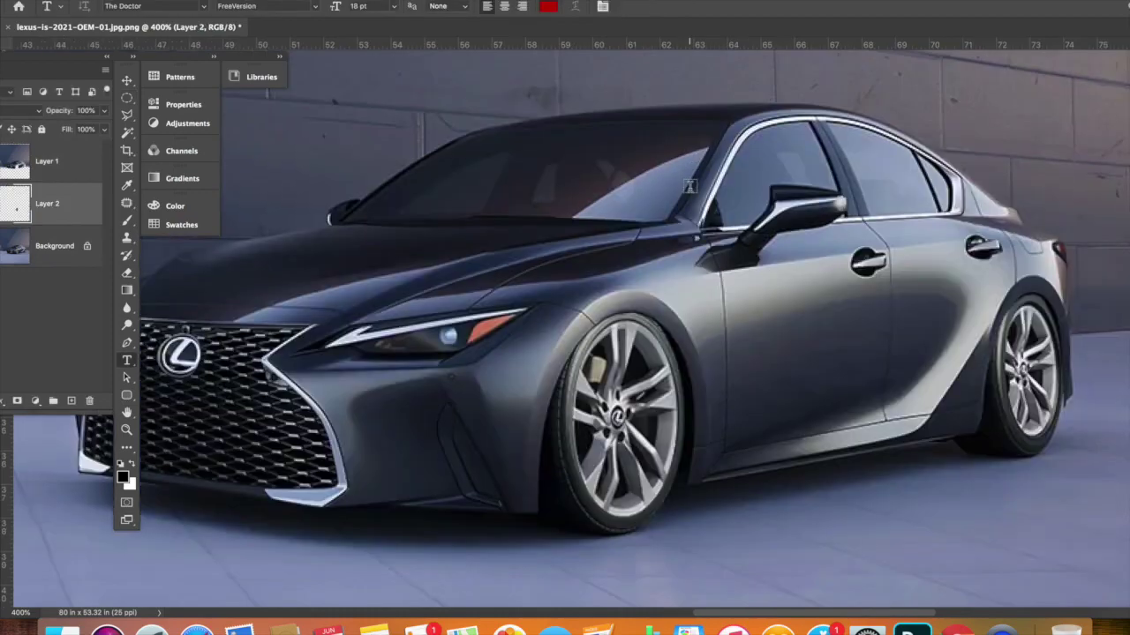
key("Return")
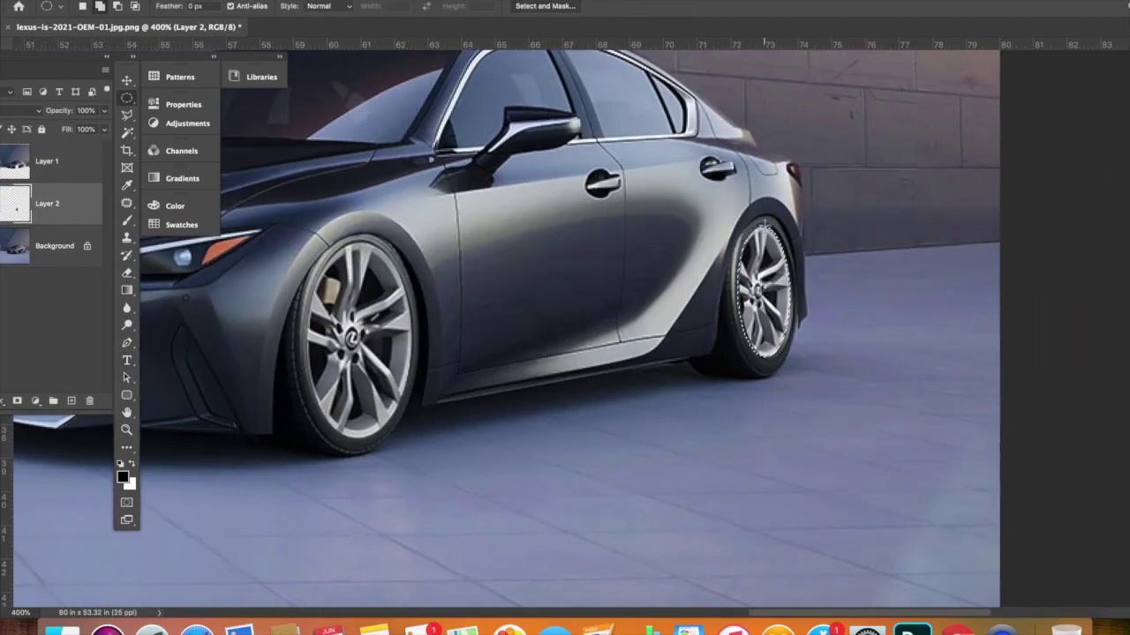
Copy the rear wheel from the Background to its own layer and enlarge it.
left_click(53, 245)
key("ctrl+j")
key("ctrl+t")
left_click_drag(792, 222, 794, 219)
left_click_drag(736, 357, 734, 363)
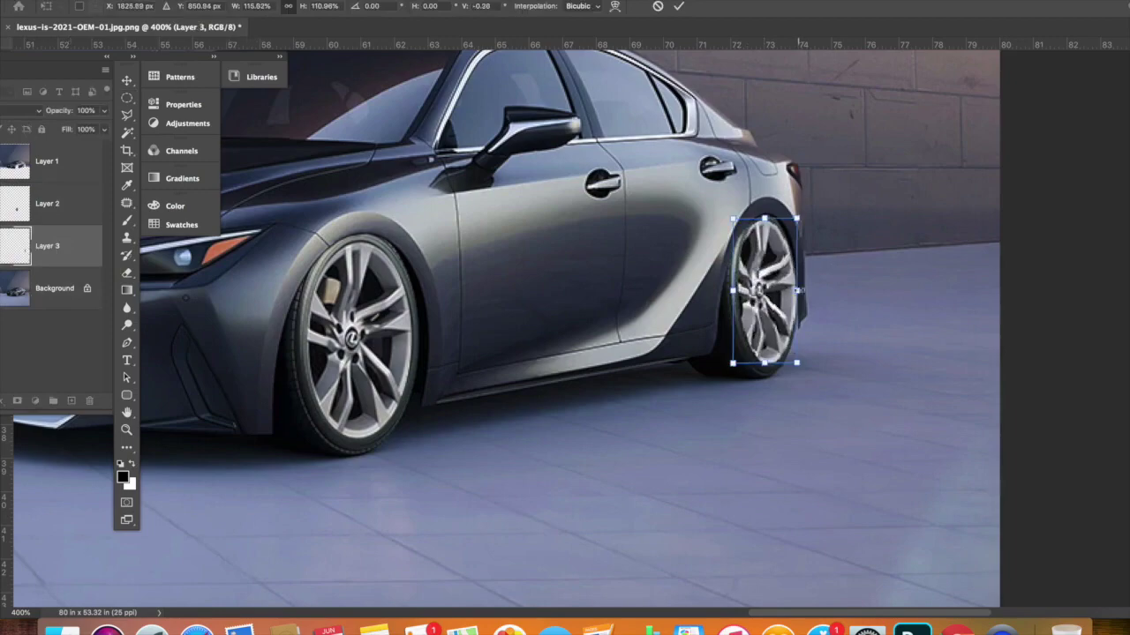
key("Return")
left_click(53, 287)
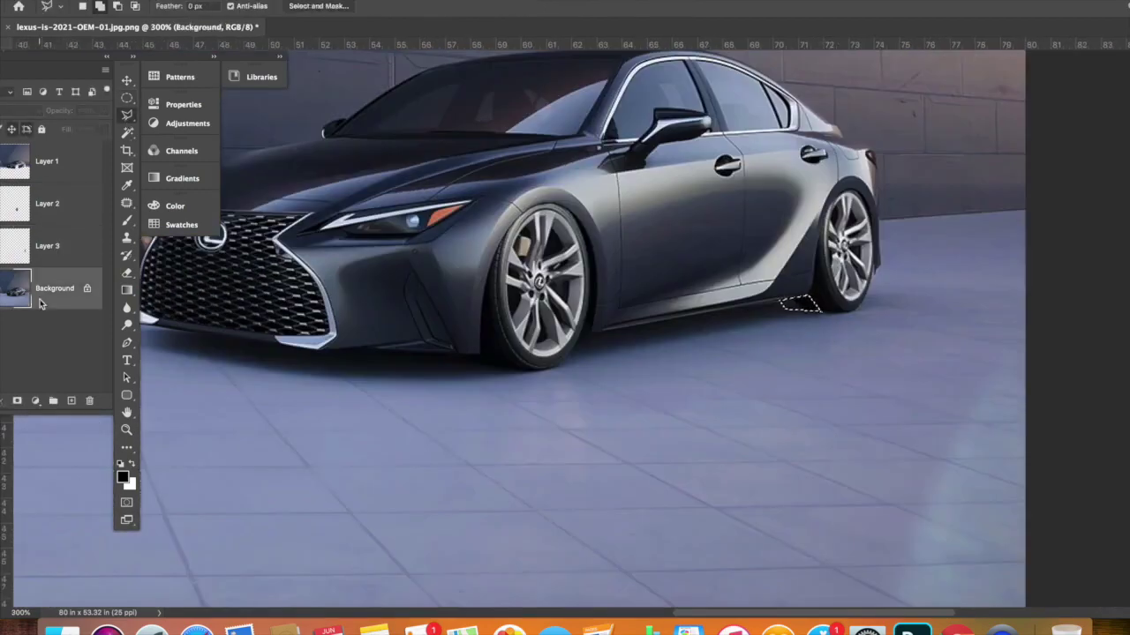
Copy the patch near the rear wheel to Layer 4 and unlock the Background as Layer 0.
key("ctrl+j")
left_click(126, 80)
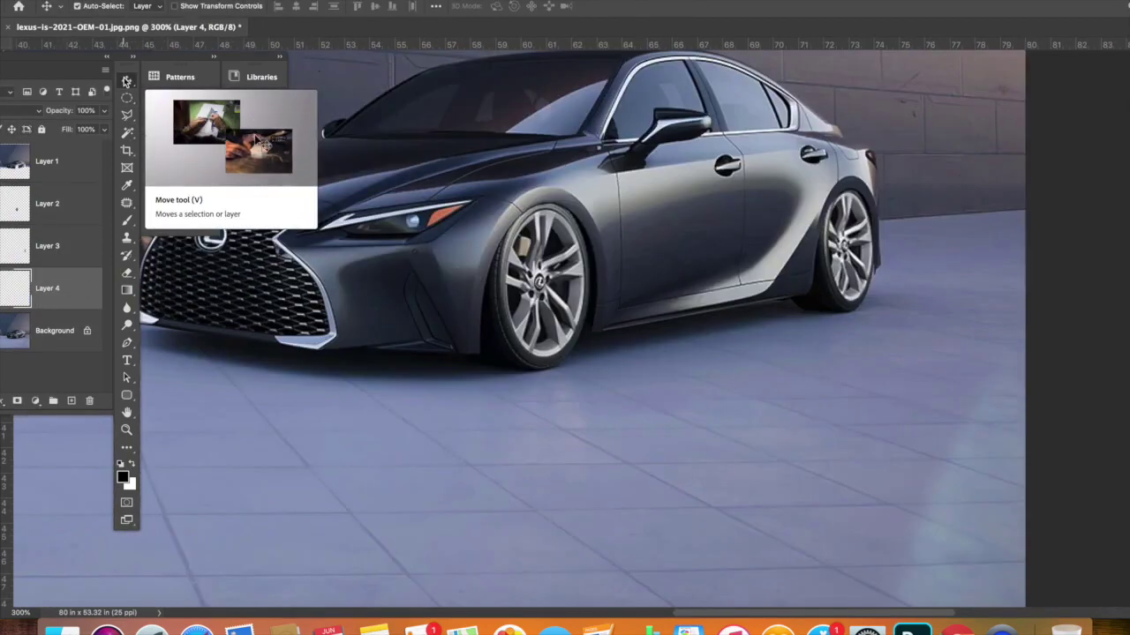
key("ctrl+1")
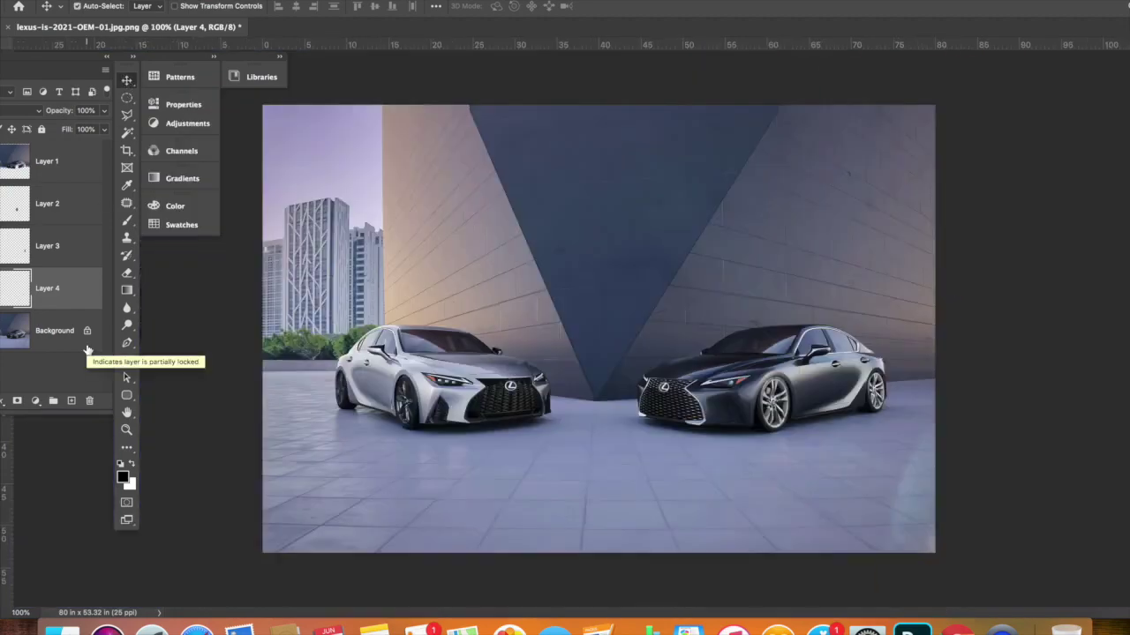
scroll(773, 485, "up", 3)
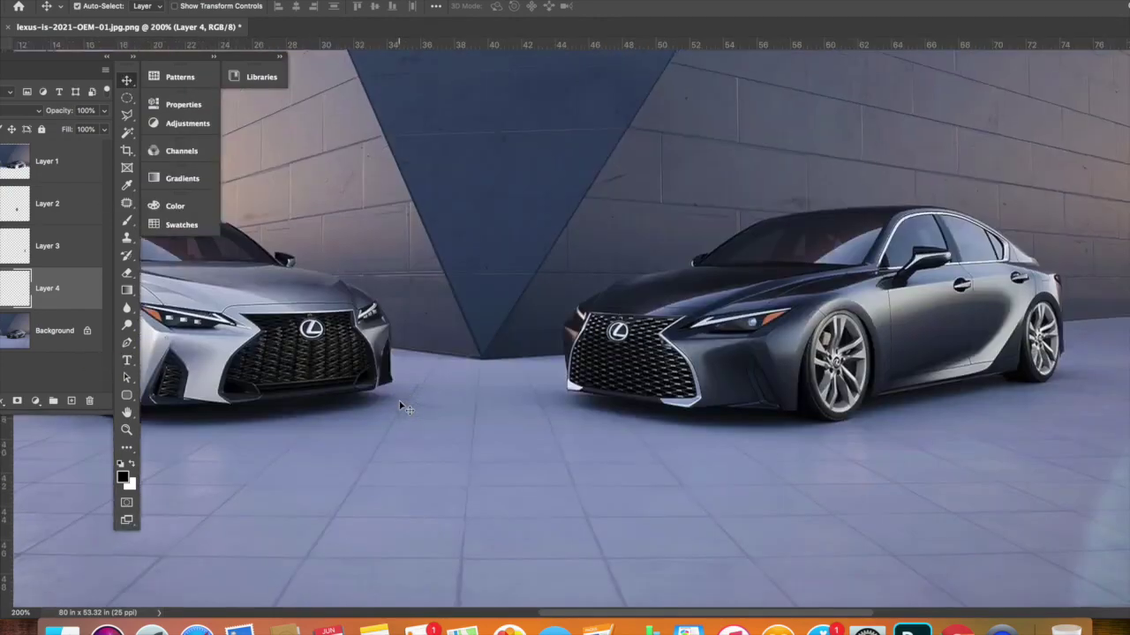
double_click(55, 330)
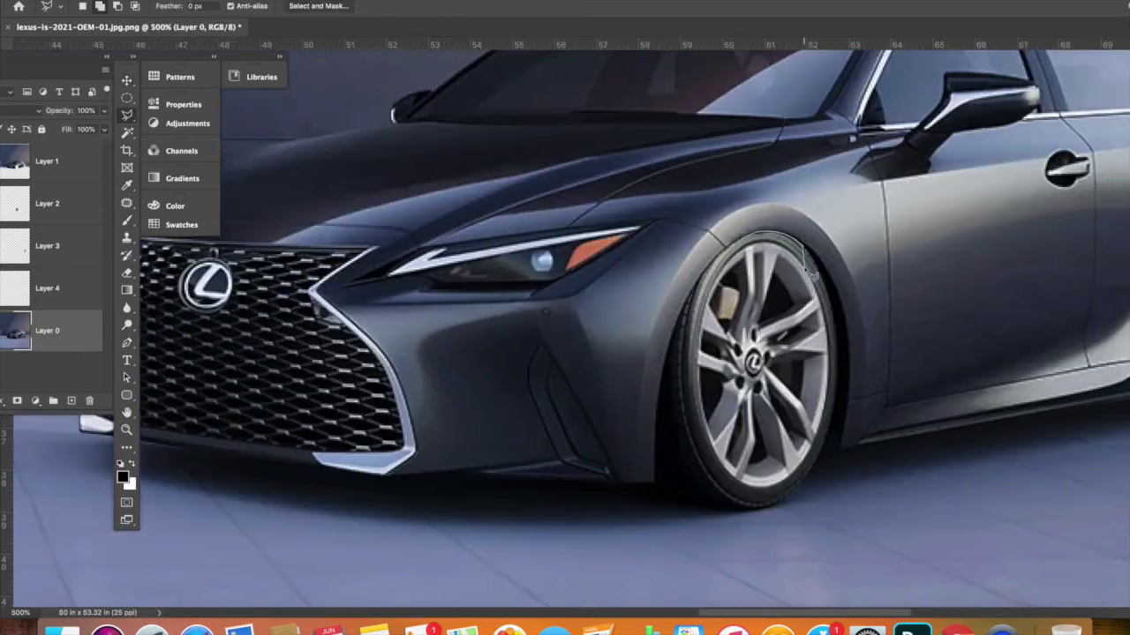
Close and feather a new outline selection, then make the dark car's Layer 1 active.
left_click_drag(810, 275, 737, 265)
key("shift+F6")
key("Return")
left_click(78, 174)
key("ctrl+1")
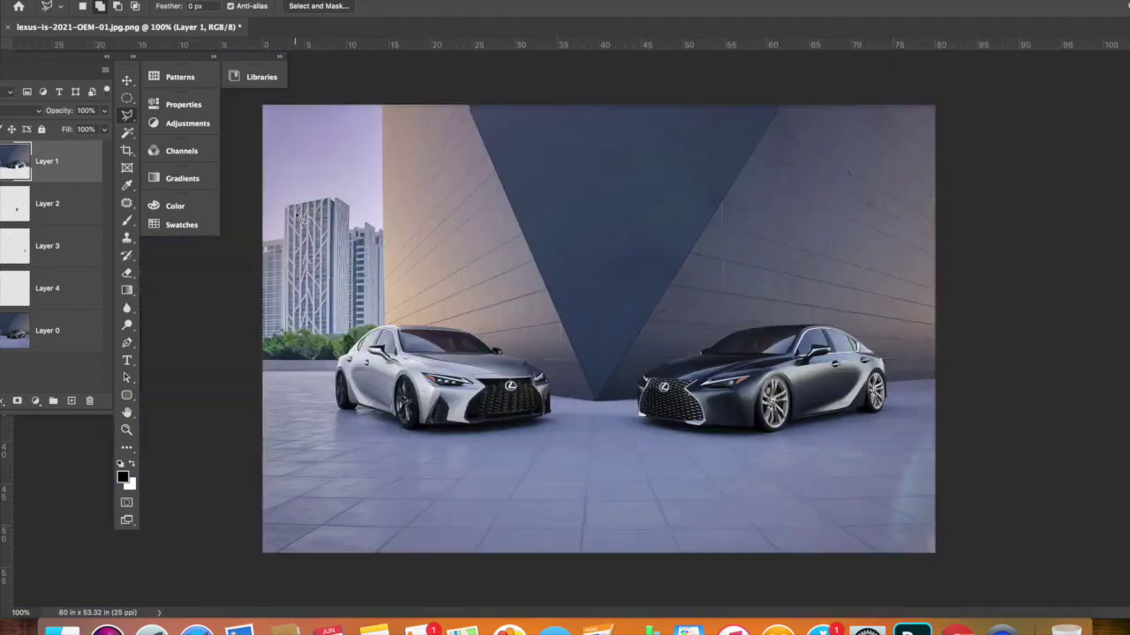
Select the dark car with the Magnetic Lasso, feather it, and copy it to Layer 5.
right_click(127, 119)
left_click(172, 120)
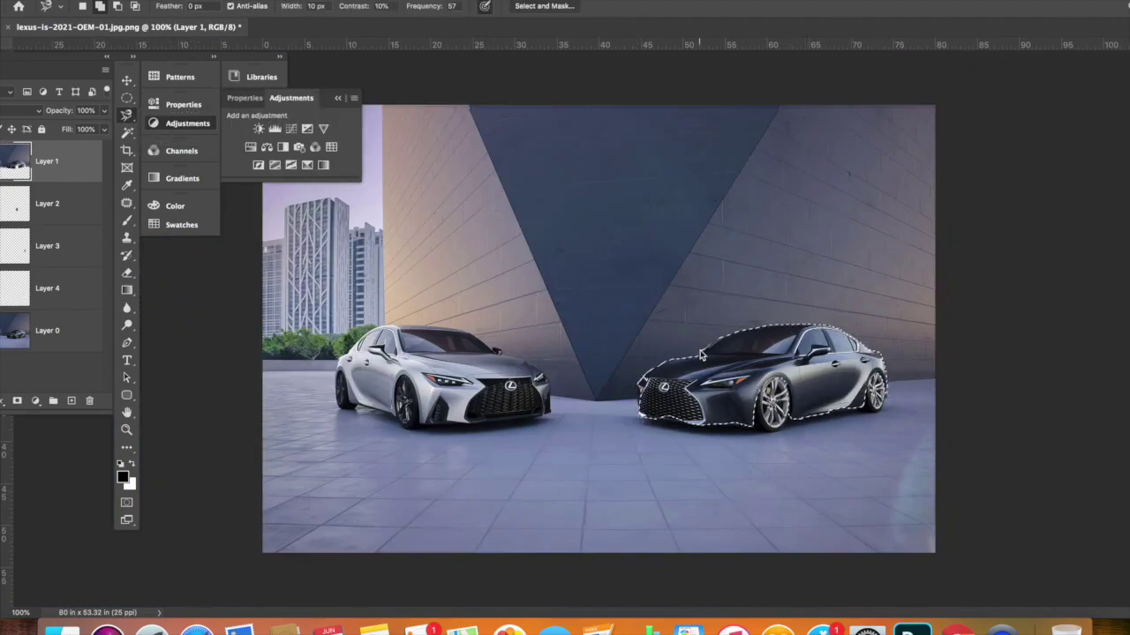
key("shift+F6")
key("Return")
key("ctrl+j")
Darken the car copy with Levels and Hue/Saturation, then deselect and add empty Layer 6.
key("ctrl+l")
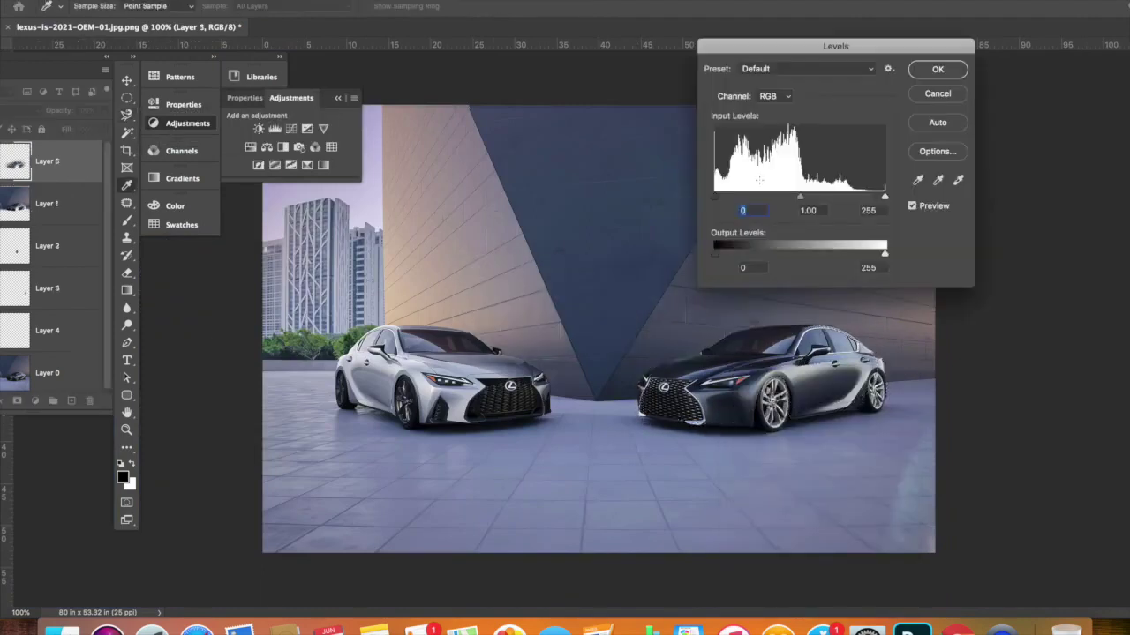
left_click(936, 68)
scroll(469, 468, "up", 4)
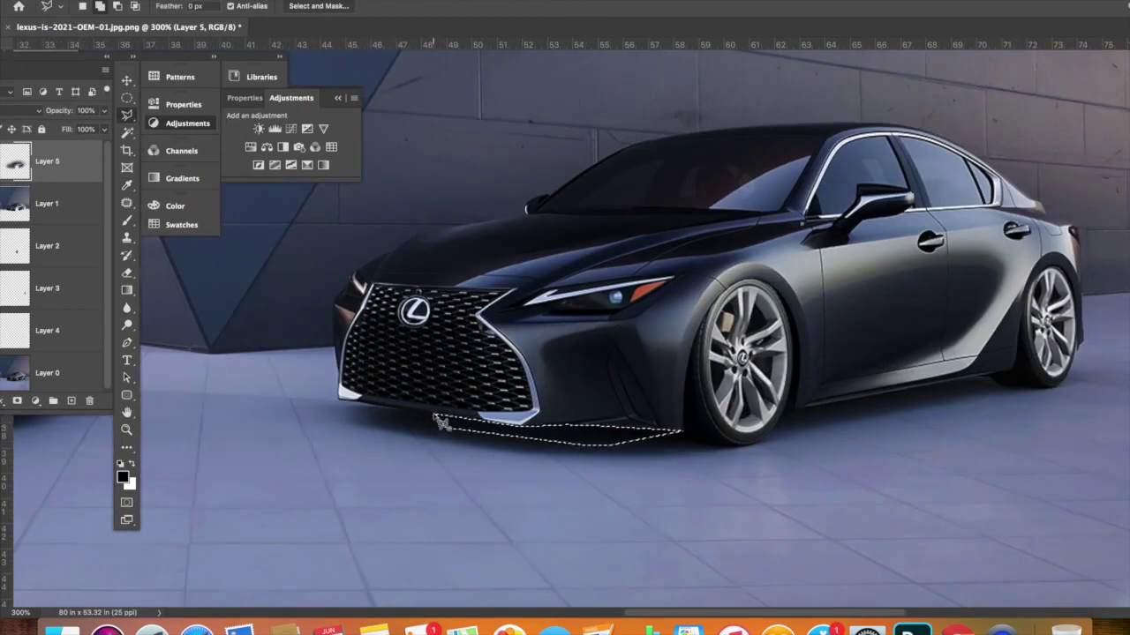
key("ctrl+j")
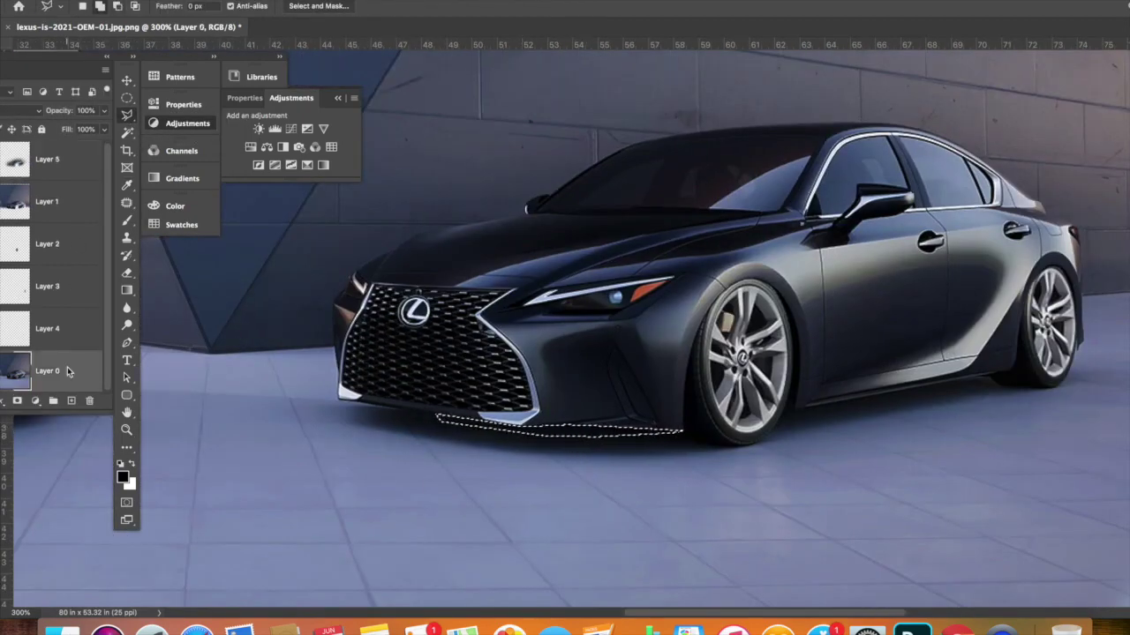
key("ctrl+u")
key("Return")
key("ctrl+d")
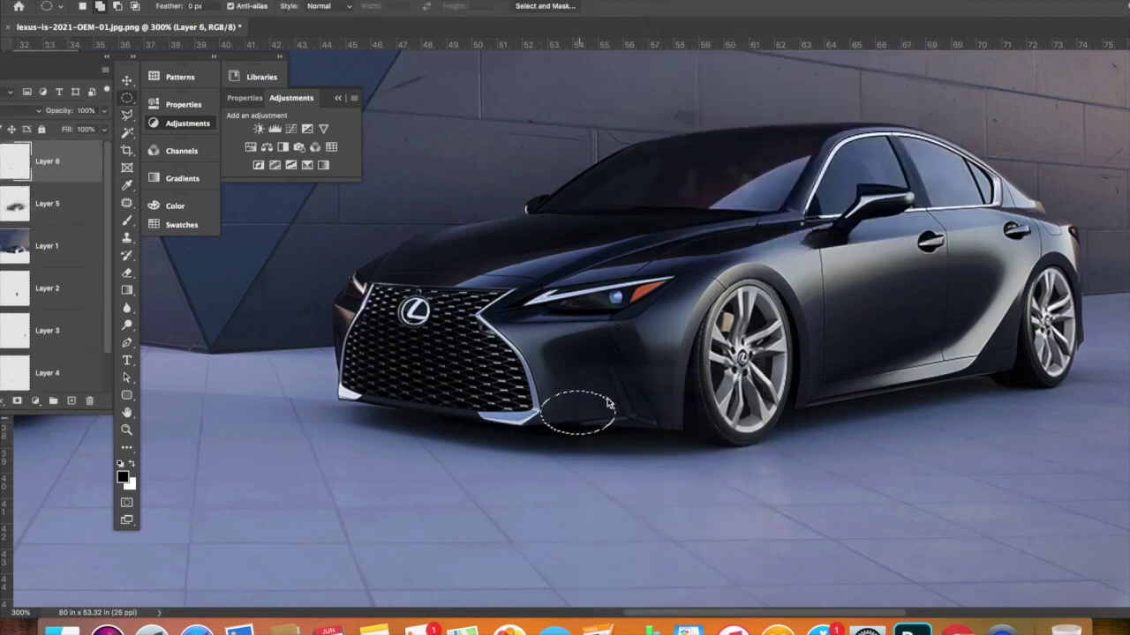
Lighten the selected floor area to +19 Lightness with Hue/Saturation.
key("ctrl+u")
left_click_drag(772, 174, 787, 174)
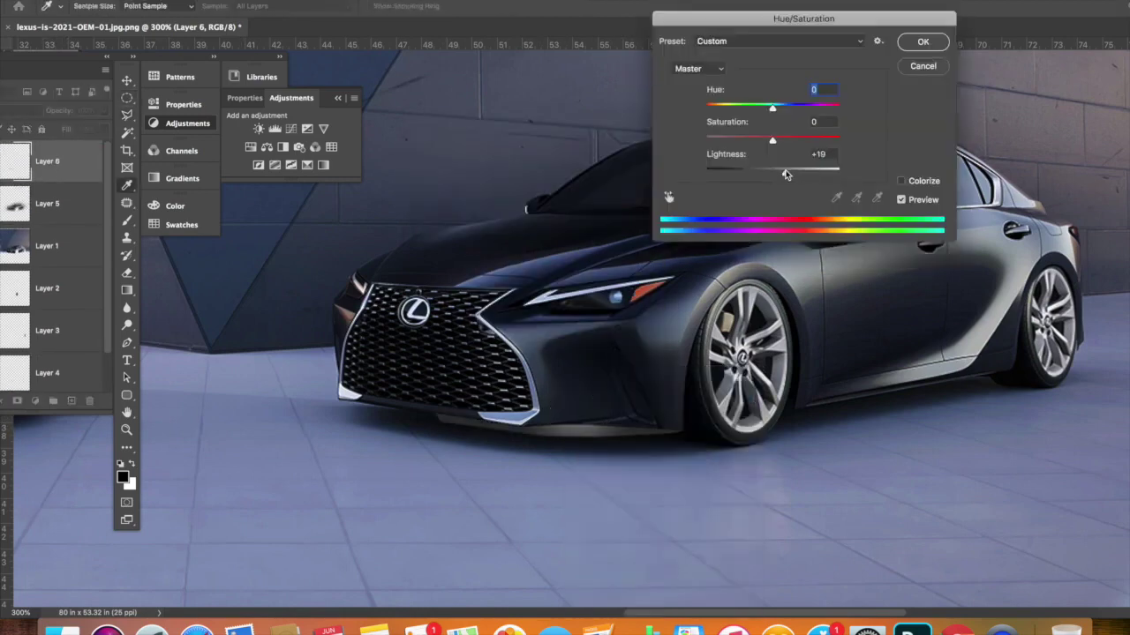
key("Return")
key("m")
Reshape the front bumper lip with the Warp transform.
key("ctrl+t")
right_click(552, 424)
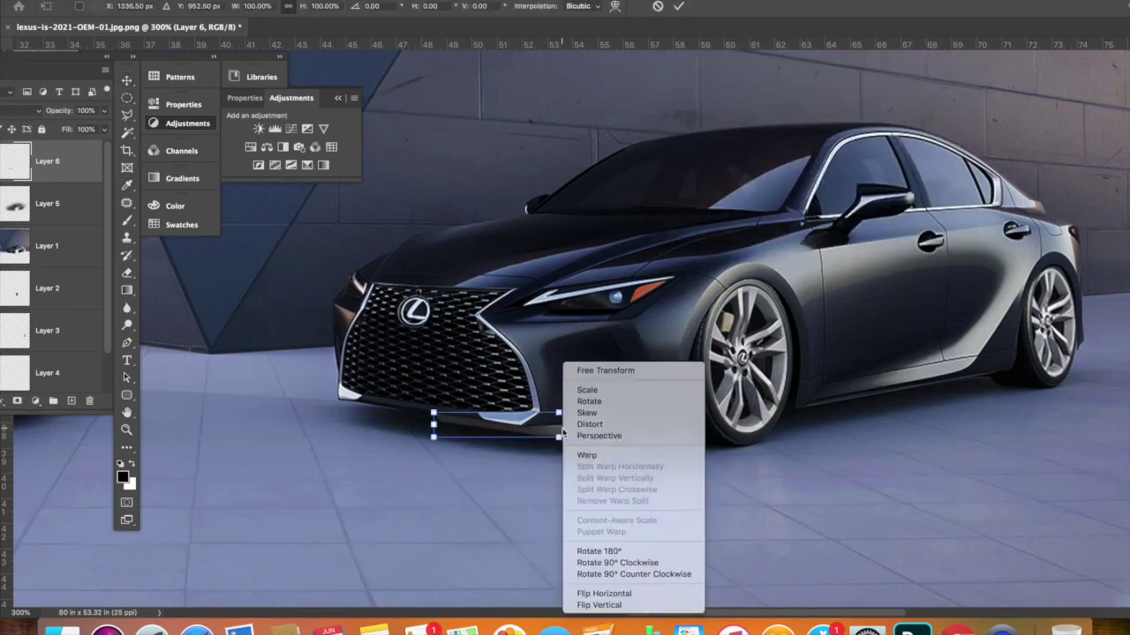
left_click(582, 454)
key("Return")
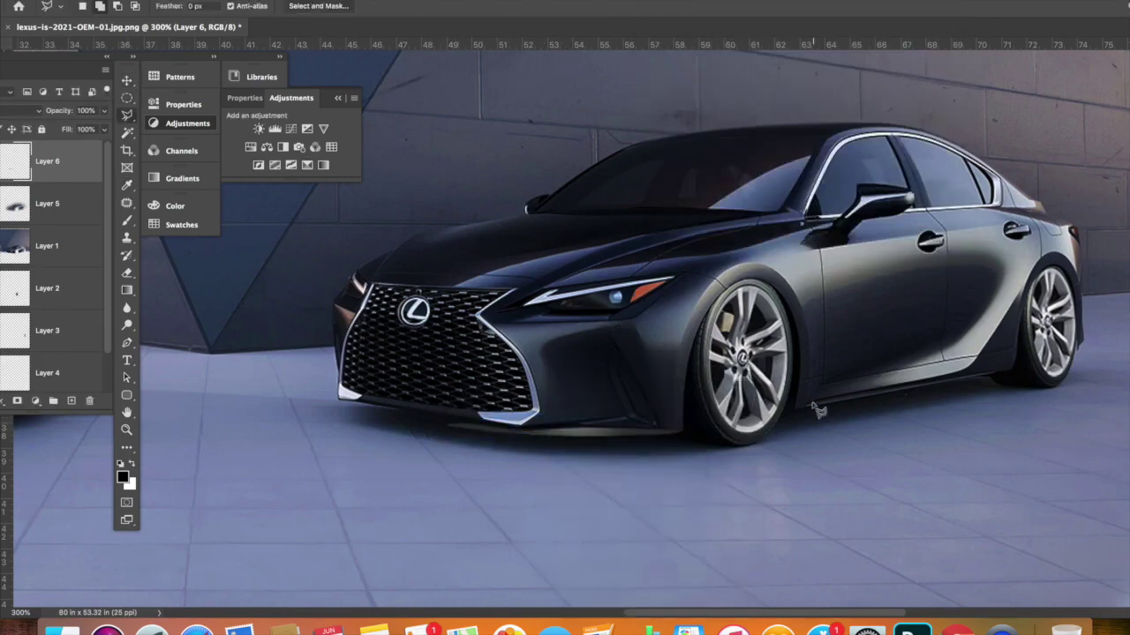
key("ctrl+j")
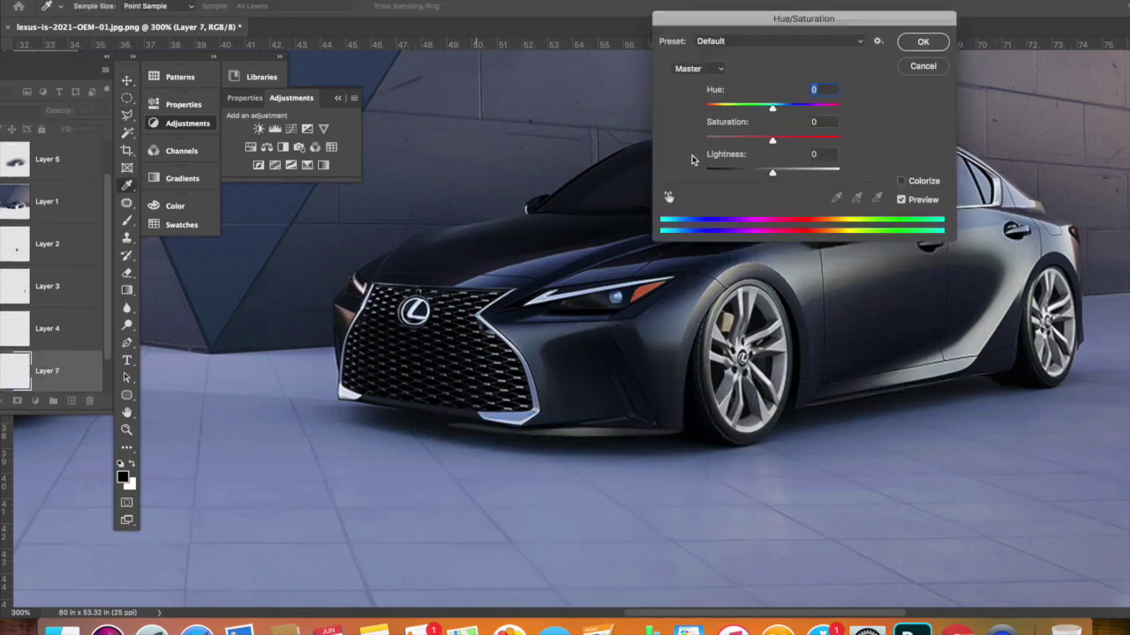
Select a feathered ellipse under the car's side and lighten it to +16.
left_click_drag(869, 344, 970, 406)
key("shift+F6")
key("Return")
key("ctrl+u")
left_click_drag(772, 169, 783, 175)
key("Return")
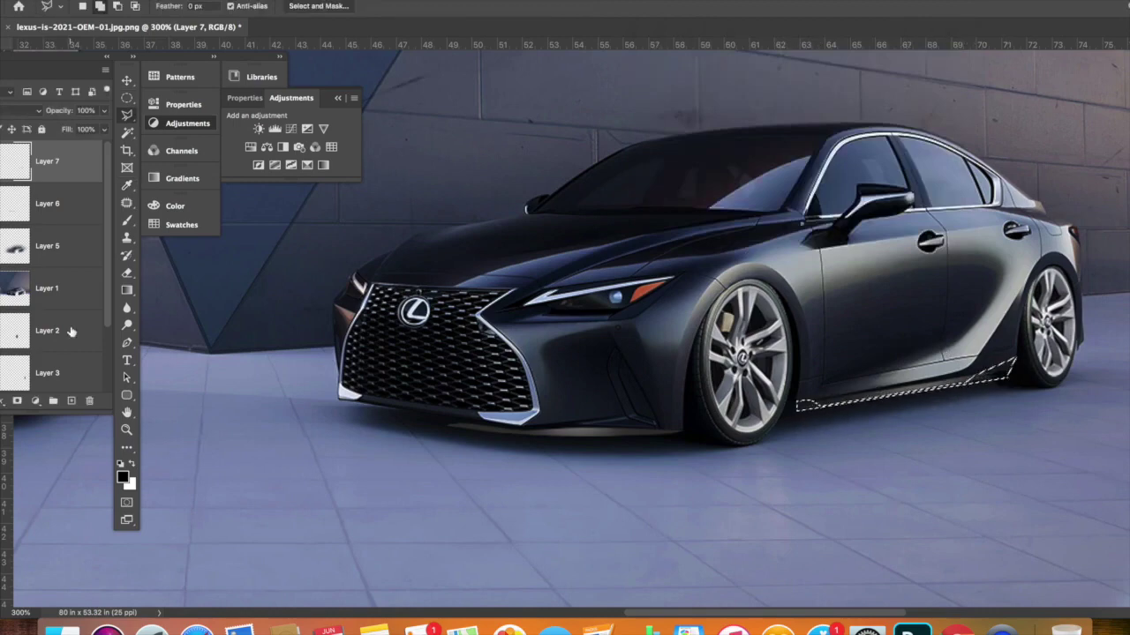
Adjust the floor tone under the car, then mark and feather an oval by the front wheel.
key("ctrl+u")
key("Return")
scroll(46, 159, "up", 2)
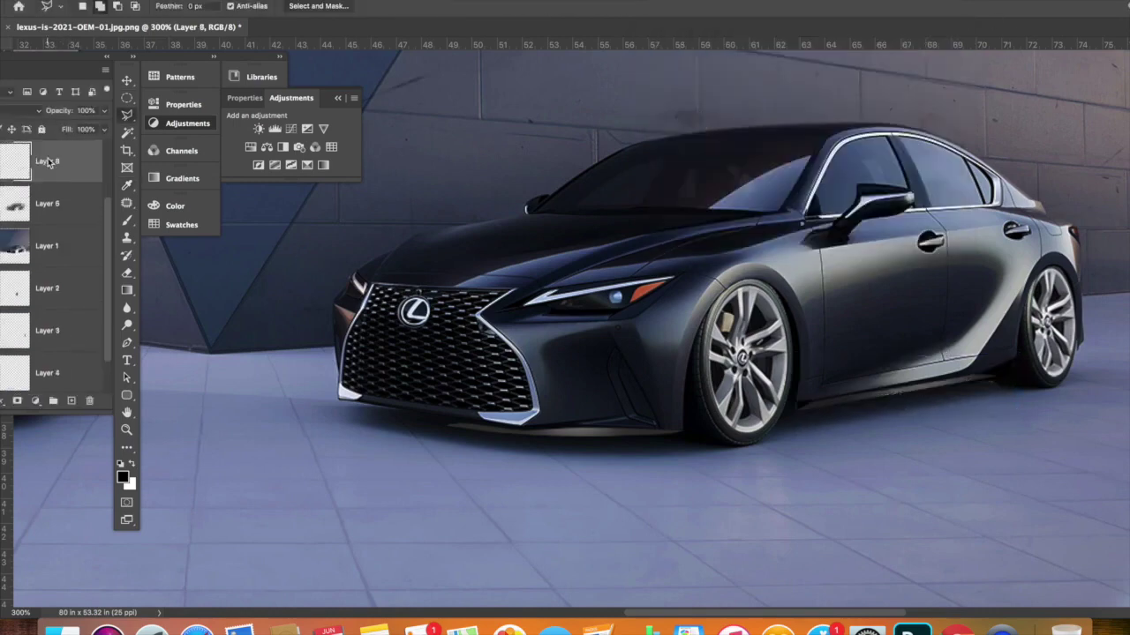
scroll(60, 158, "up", 1)
left_click_drag(782, 383, 841, 449)
key("shift+F6")
key("Return")
Raise the lightness of the feathered floor patches by the front wheel, then deselect.
right_click(832, 360)
key("ctrl+u")
left_click_drag(772, 173, 805, 175)
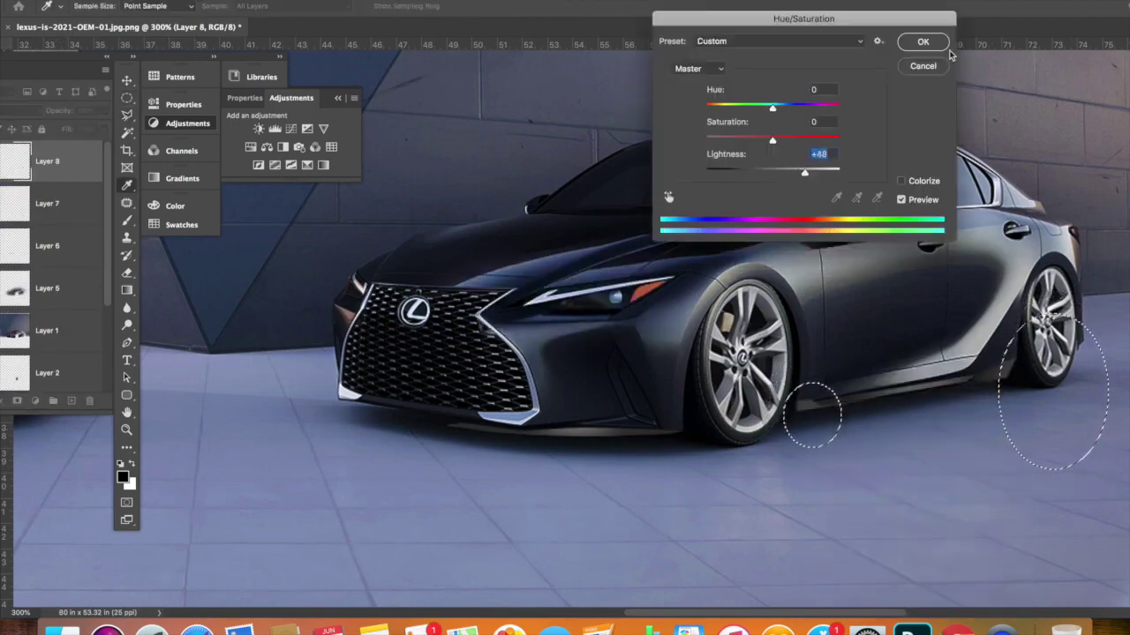
key("Return")
key("ctrl+d")
key("ctrl+minus")
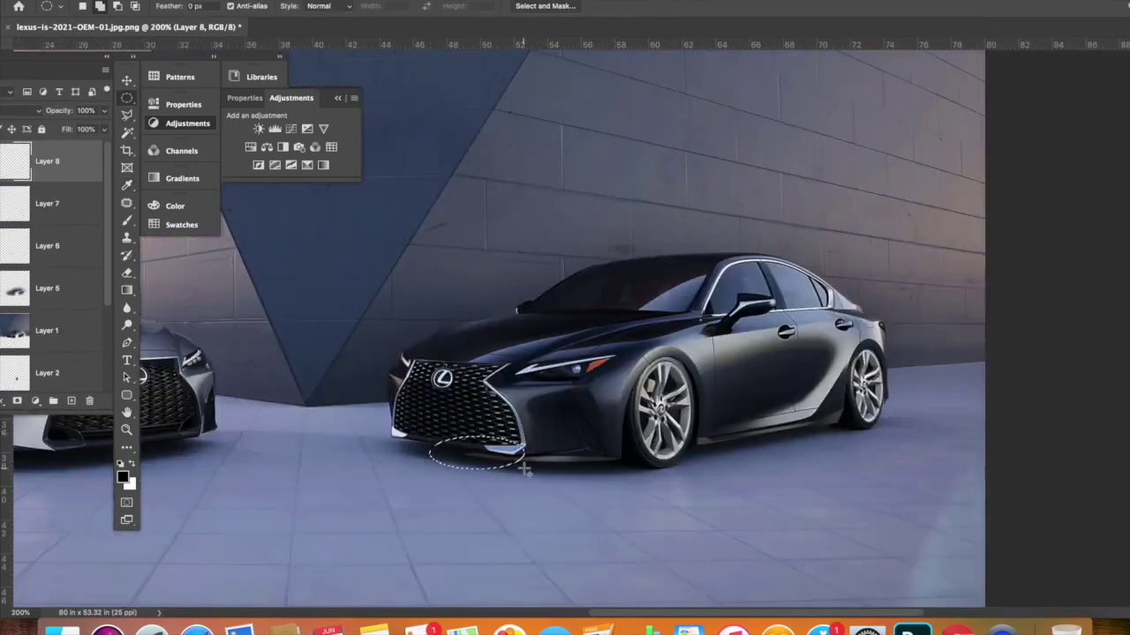
Copy the shadow under the bumper to a new layer and warp it into shape.
key("ctrl+j")
key("ctrl+t")
key("Return")
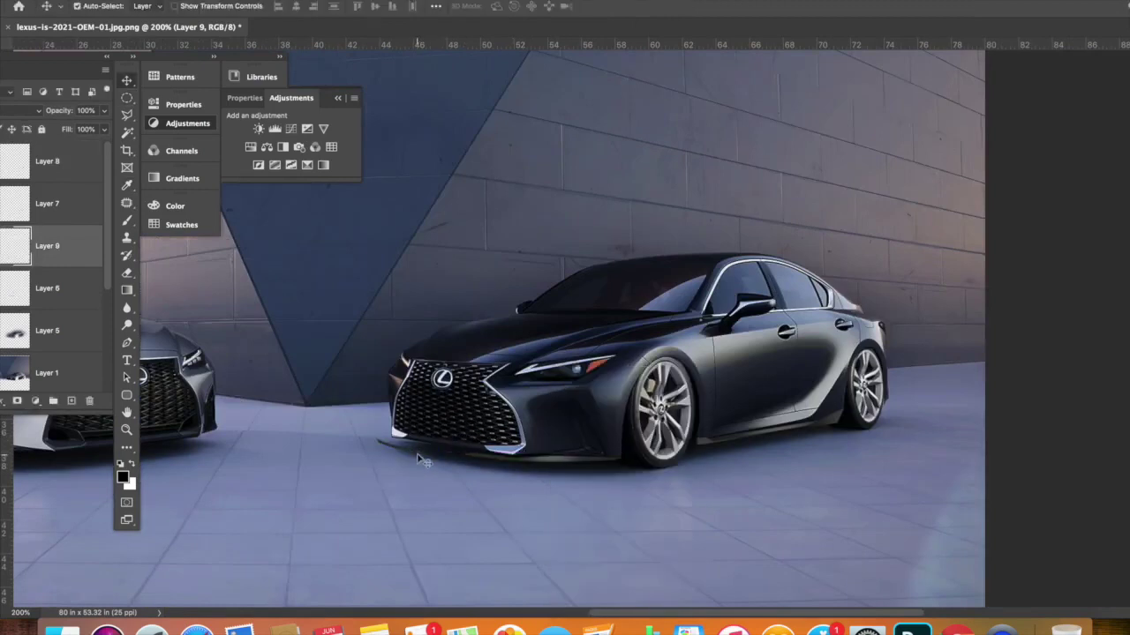
right_click(379, 437)
left_click(423, 453)
key("Return")
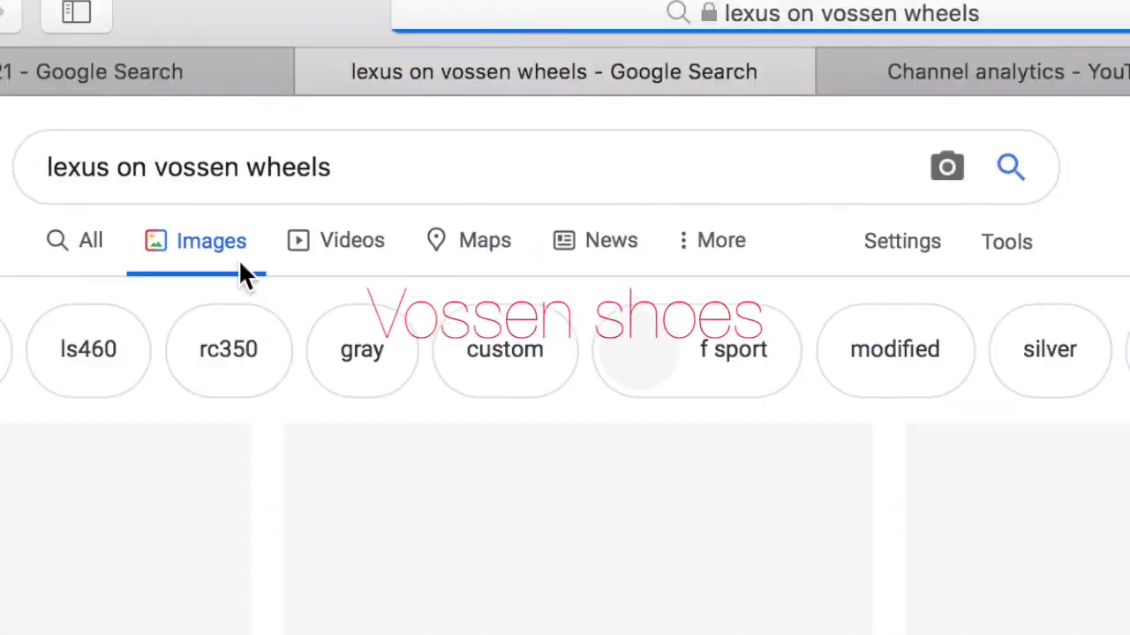
key("ctrl+t")
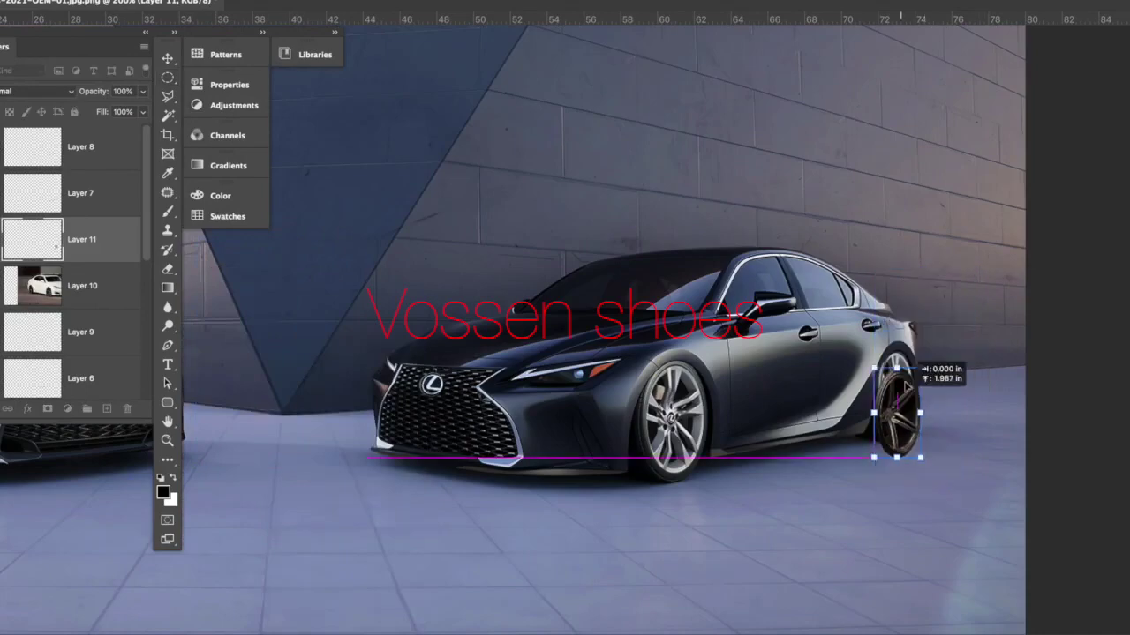
Shrink the Vossen wheel over the rear arch and place a copy on the front wheel.
left_click_drag(904, 396, 920, 347)
key("ctrl+plus")
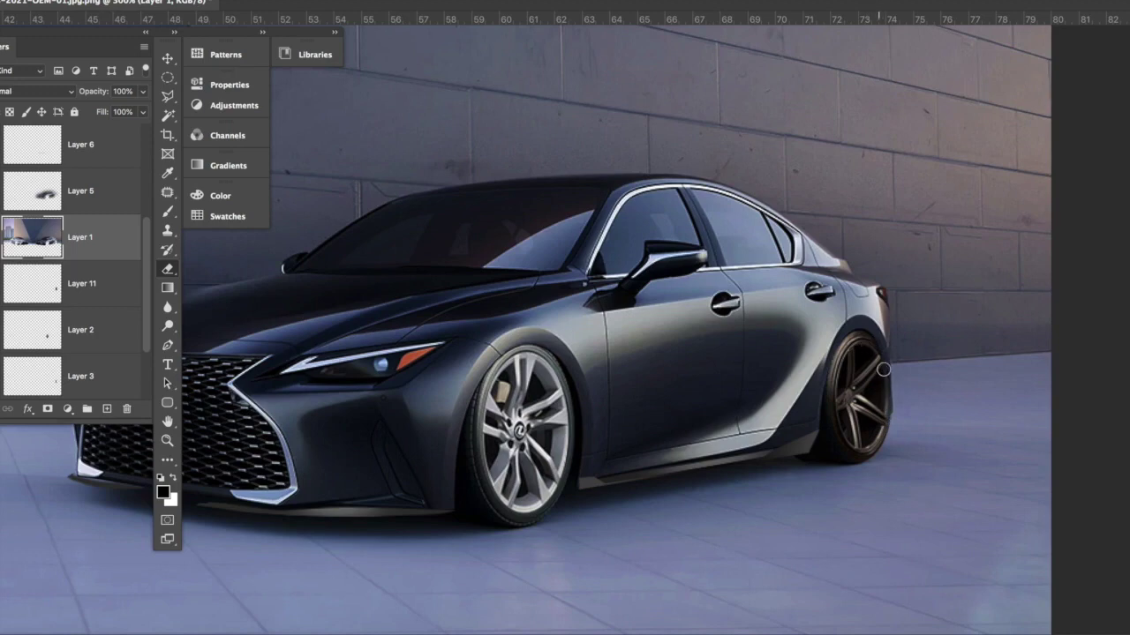
key("ctrl+minus")
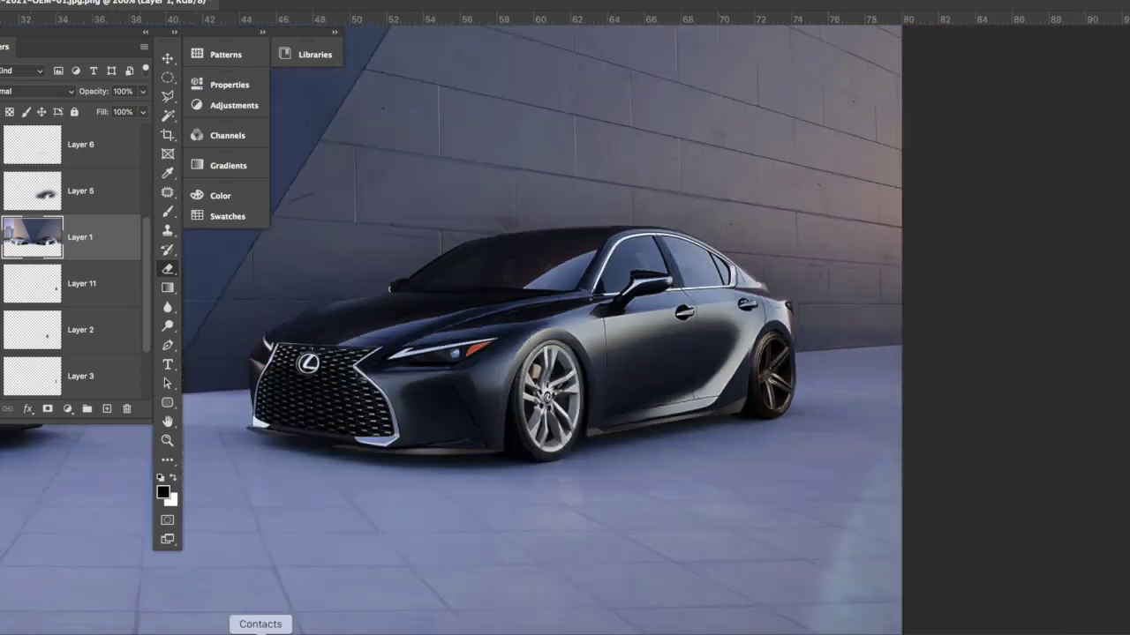
left_click_drag(774, 426, 556, 439)
key("Return")
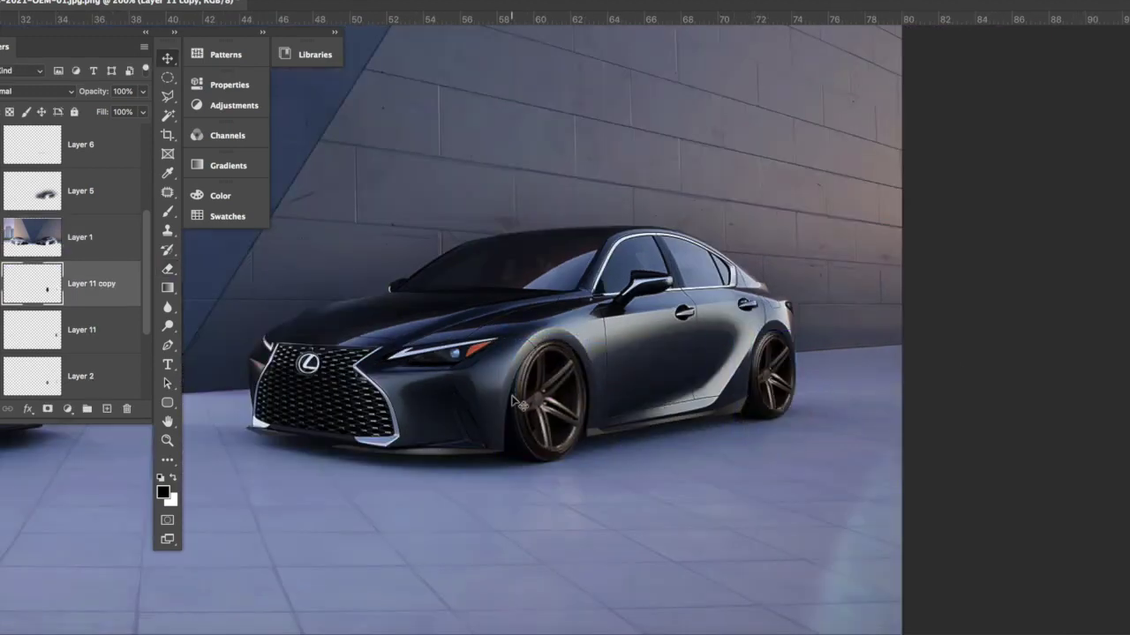
Reduce the front wheel's saturation with Hue/Saturation.
key("ctrl+u")
left_click_drag(792, 120, 770, 125)
key("Return")
key("ctrl+l")
key("Escape")
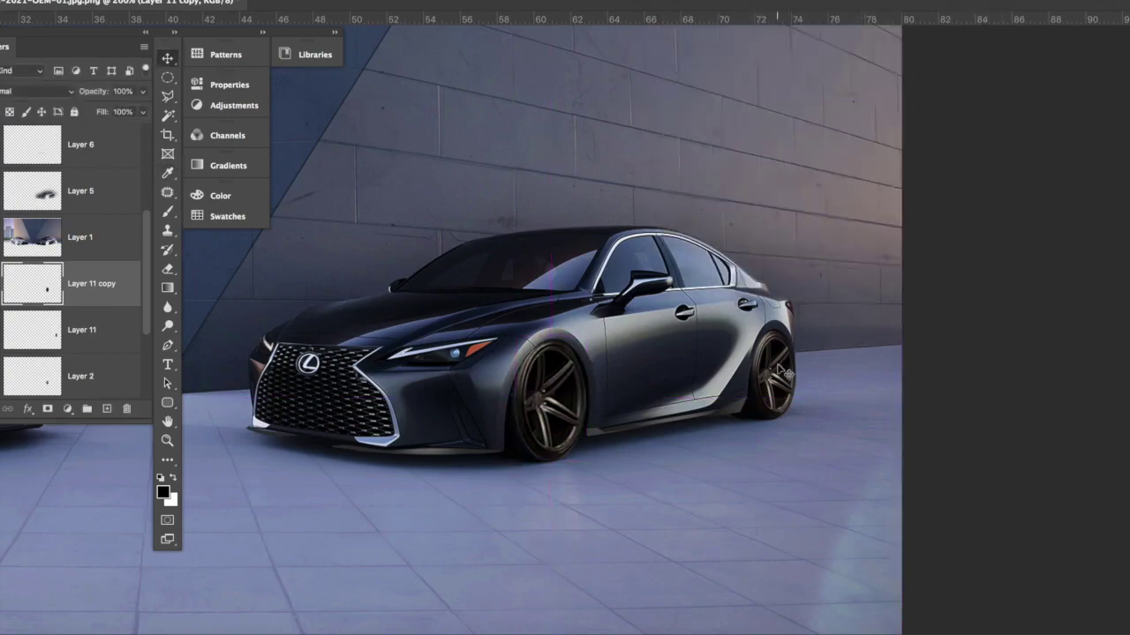
Desaturate the rear wheel to Saturation -23 with Hue/Saturation.
key("ctrl+l")
key("ctrl+u")
left_click_drag(753, 123, 776, 123)
left_click(957, 17)
scroll(488, 471, "down", 3)
scroll(488, 470, "up", 3)
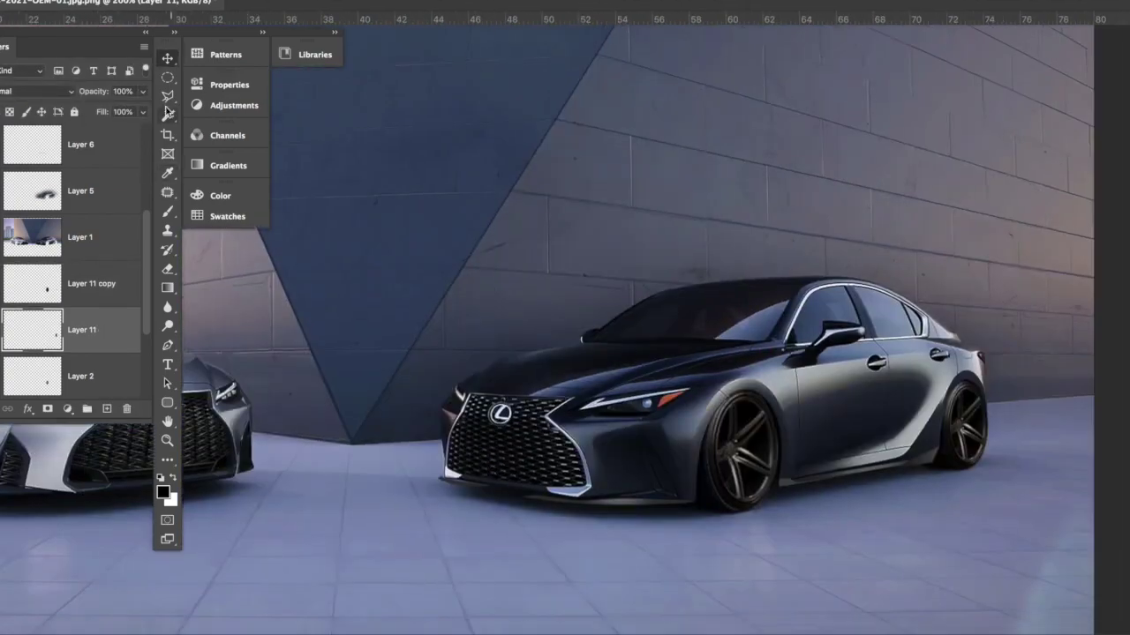
Copy the grille's chrome surround to Layer 12 and set Saturation -54, Lightness -64.
scroll(488, 471, "up", 3)
scroll(488, 471, "up", 2)
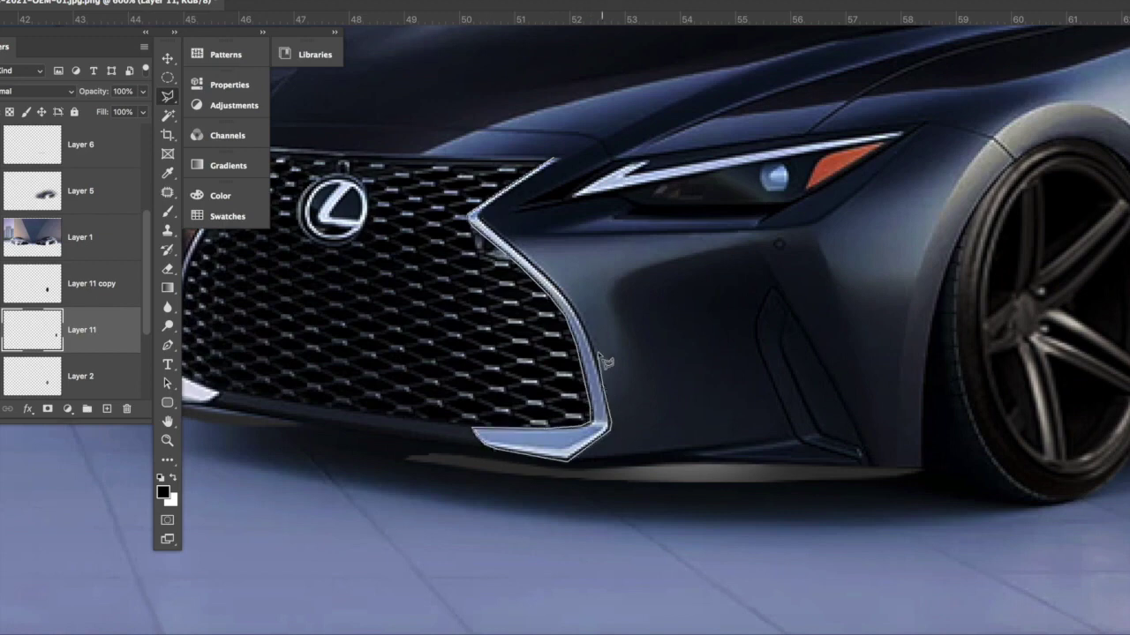
scroll(482, 218, "left", 2)
scroll(530, 216, "left", 3)
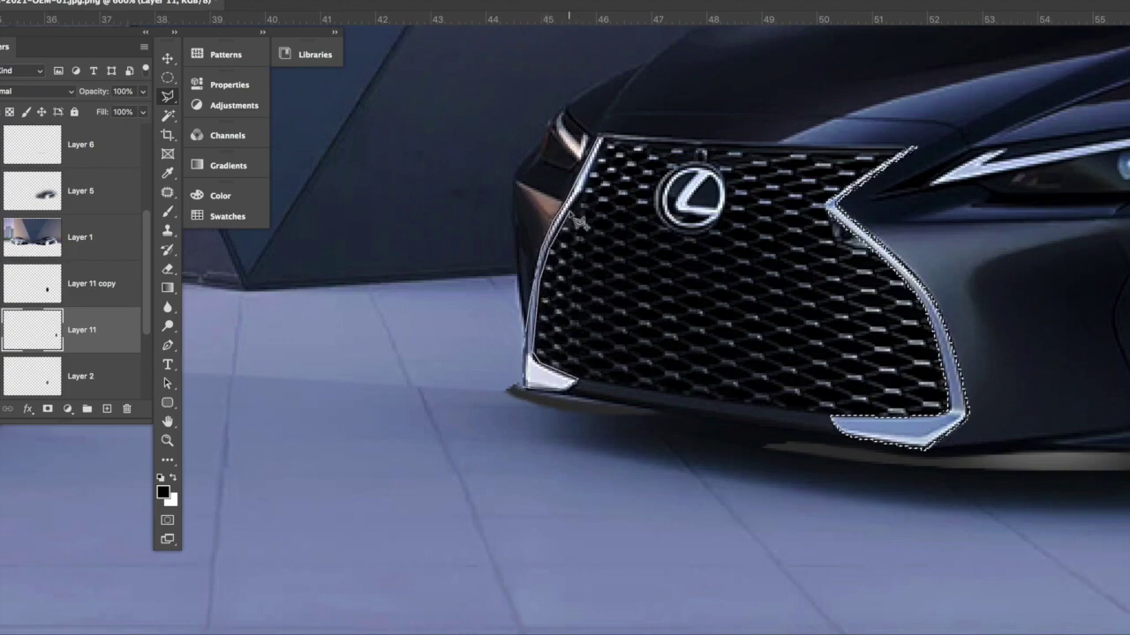
key("ctrl+j")
key("ctrl+1")
key("ctrl+u")
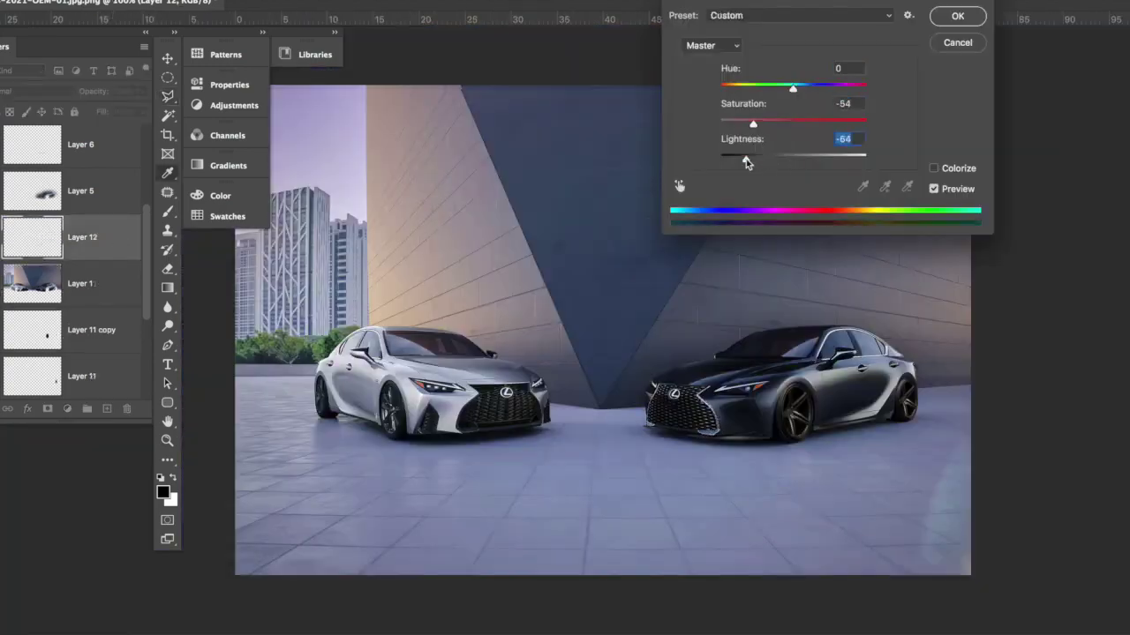
left_click(958, 16)
key("ctrl+l")
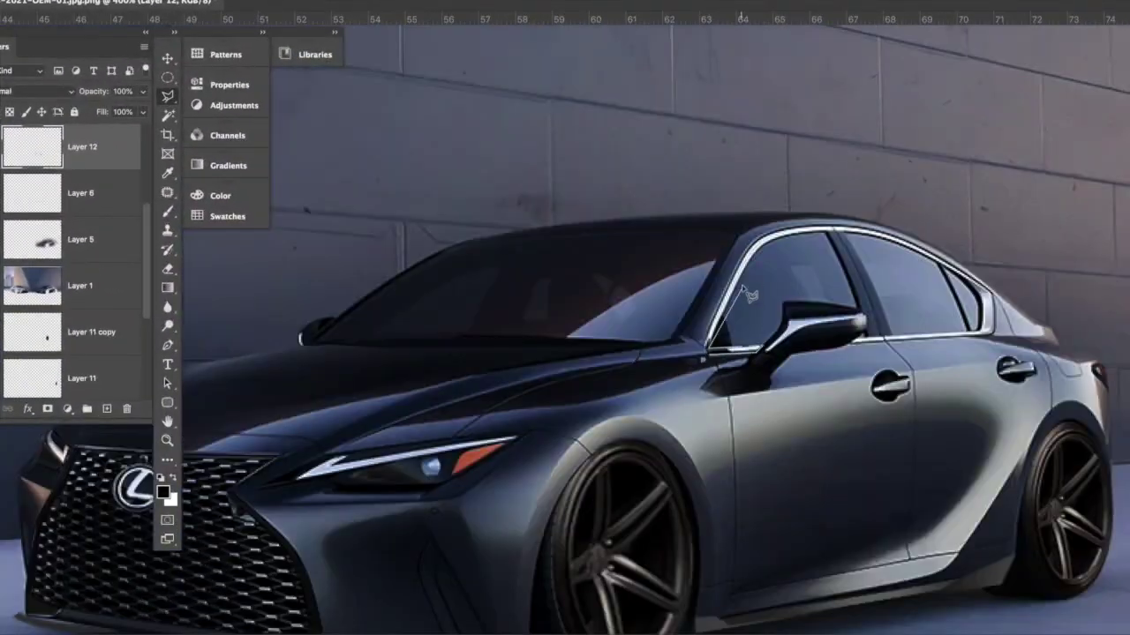
Outline the window chrome trim, copy it to Layer 13, and set Saturation -63, Lightness -68.
scroll(678, 299, "up", 2)
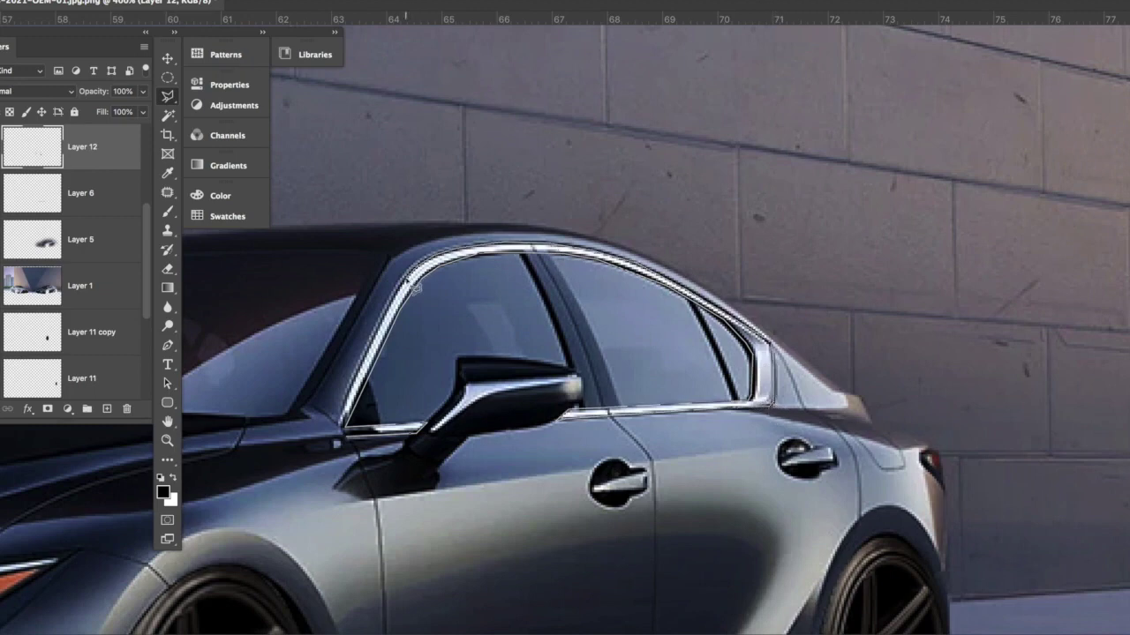
left_click(351, 434)
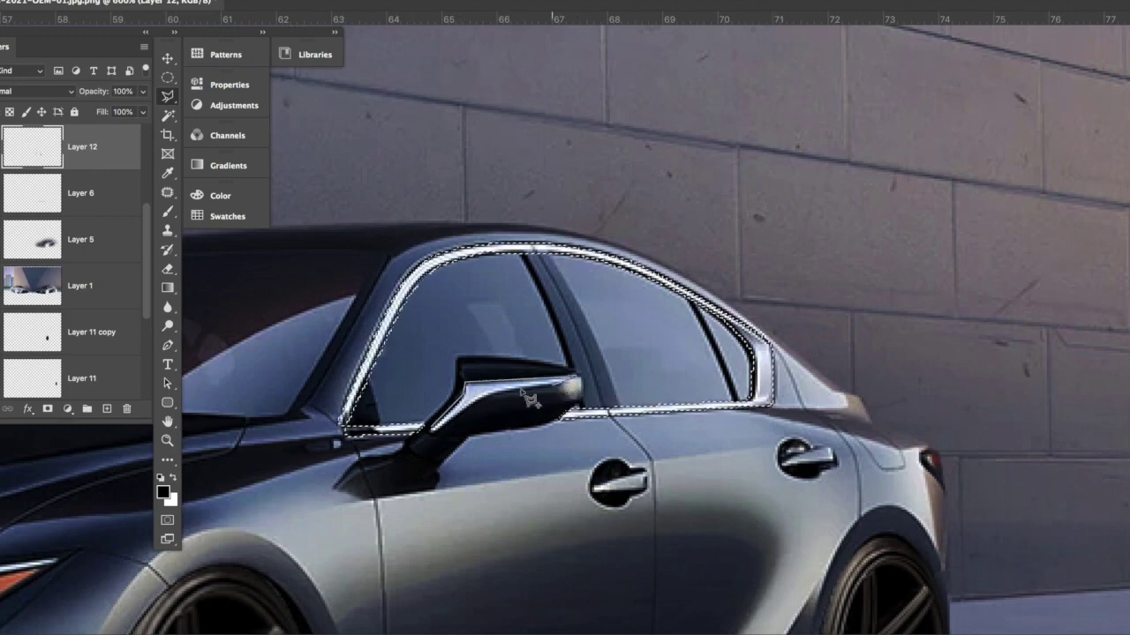
key("ctrl+j")
key("ctrl+u")
left_click_drag(793, 123, 747, 124)
left_click_drag(792, 157, 744, 162)
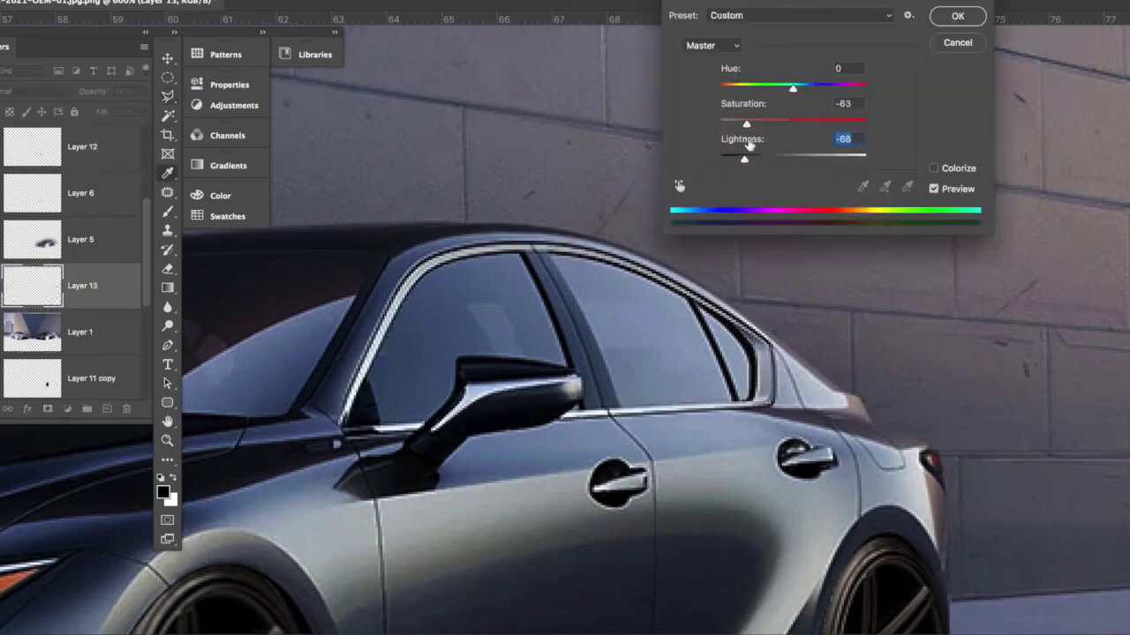
left_click(957, 16)
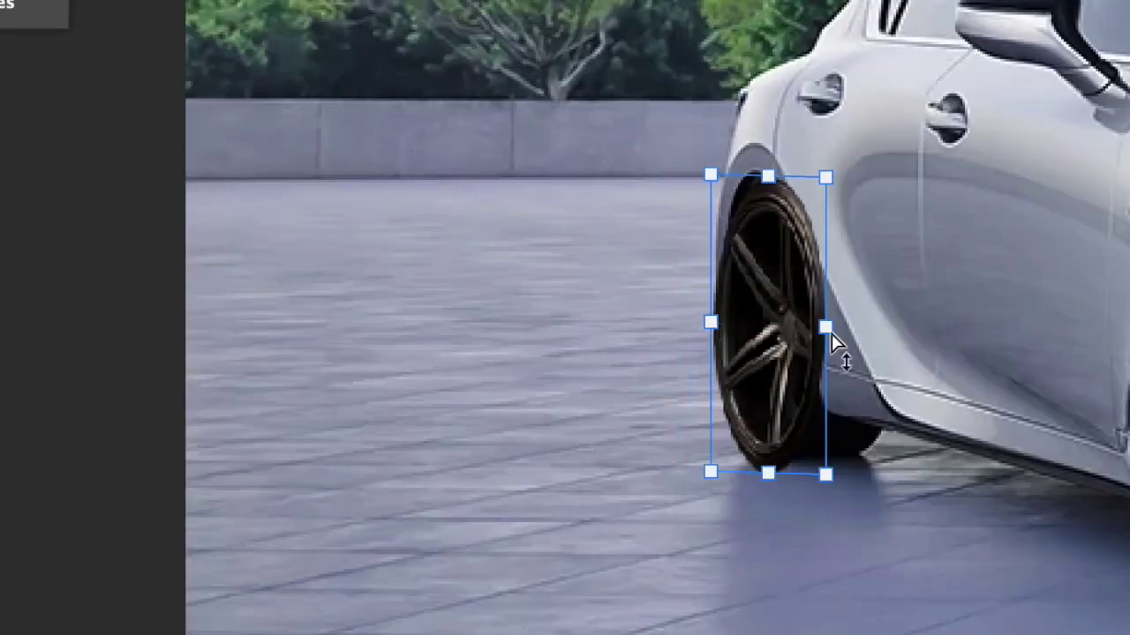
Reshape a wheel copy over the silver car's rear wheel, then scale and skew another onto its front.
left_click_drag(832, 340, 801, 164)
key("Return")
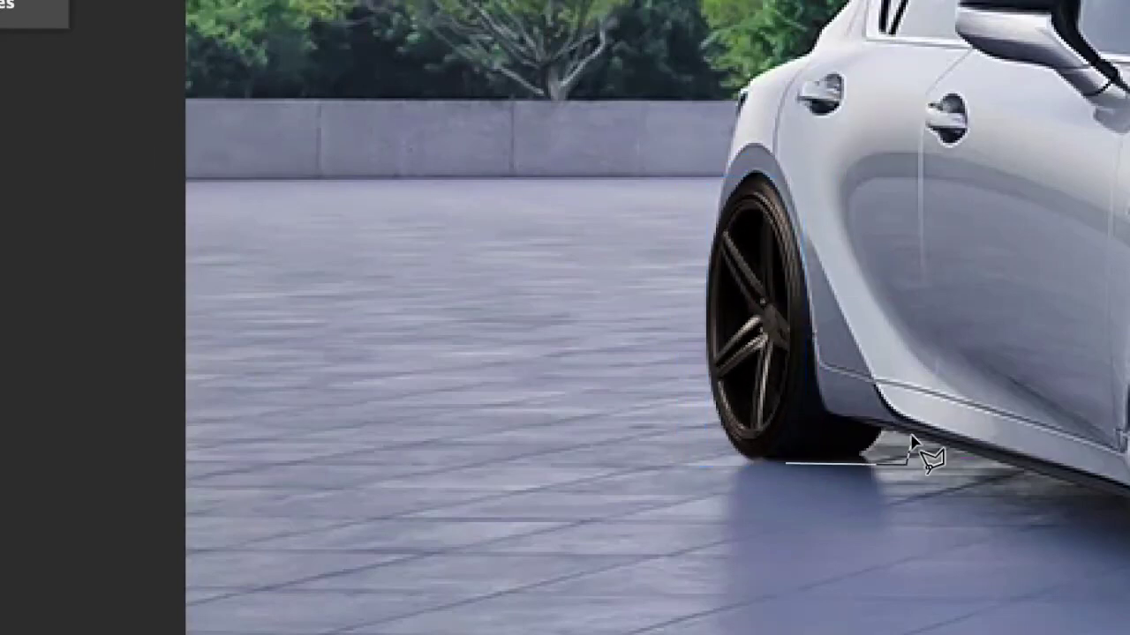
key("ctrl+t")
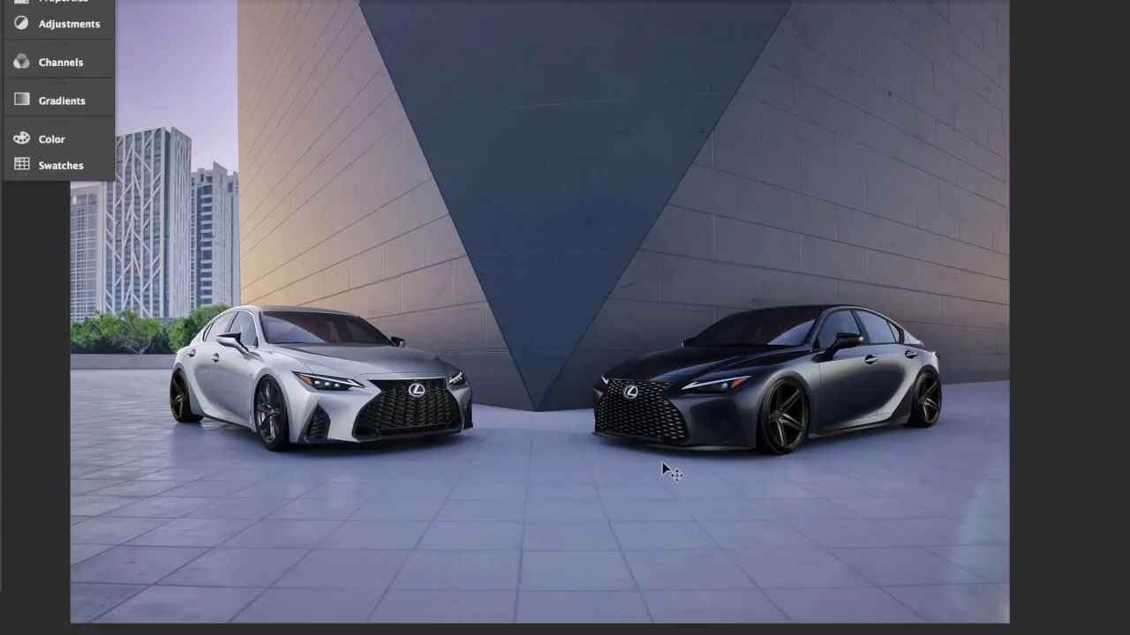
right_click(784, 422)
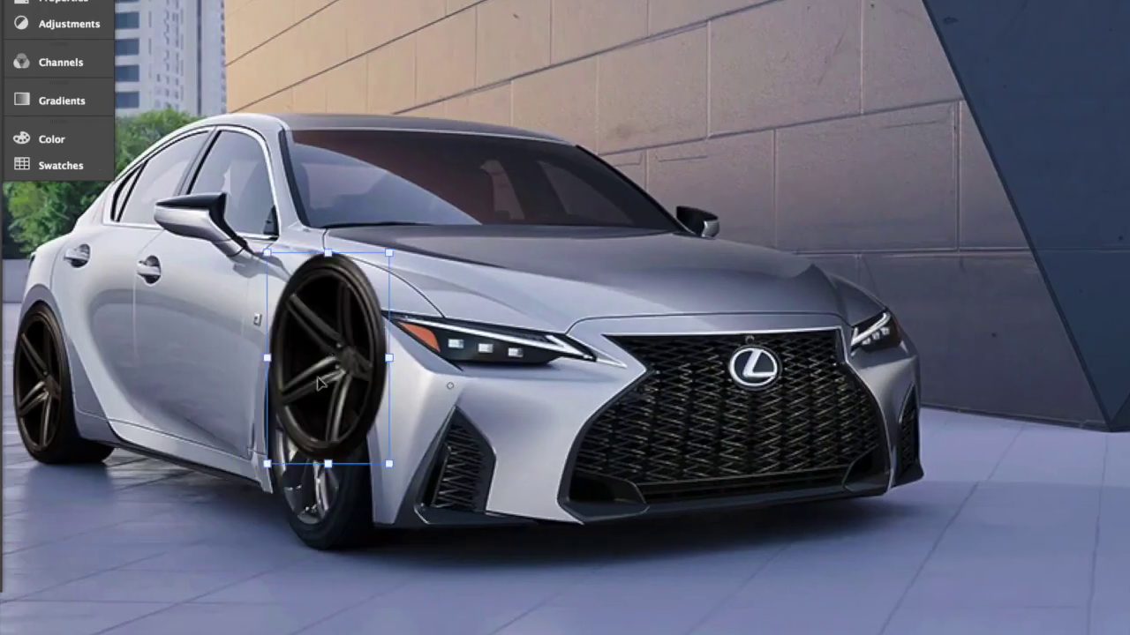
left_click_drag(391, 428, 363, 441)
left_click_drag(311, 540, 309, 553)
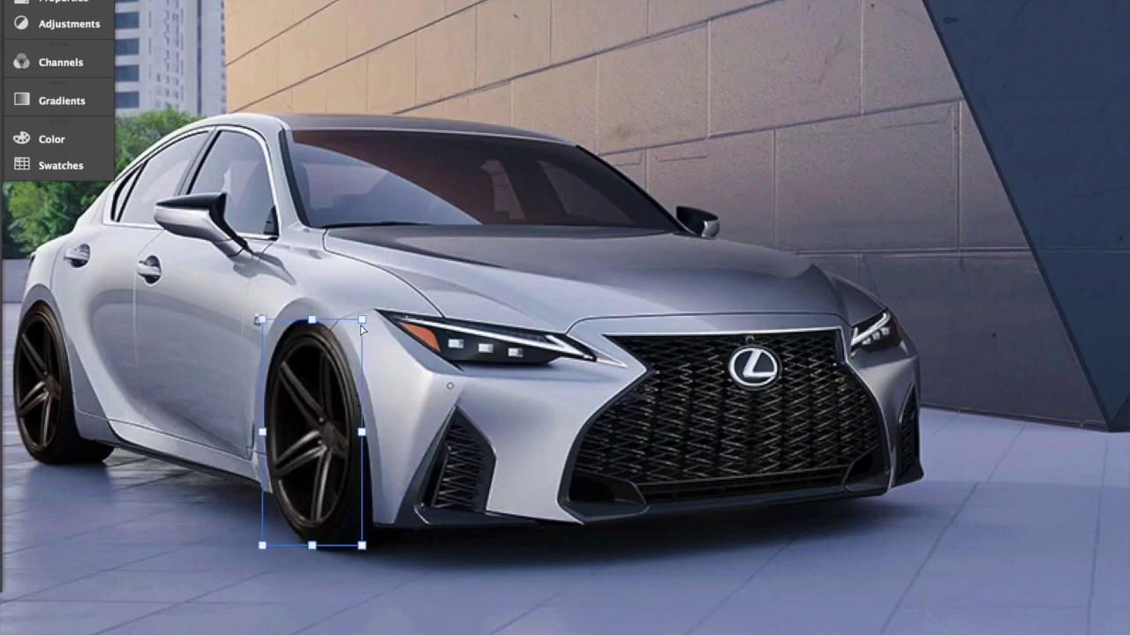
left_click_drag(360, 324, 355, 321)
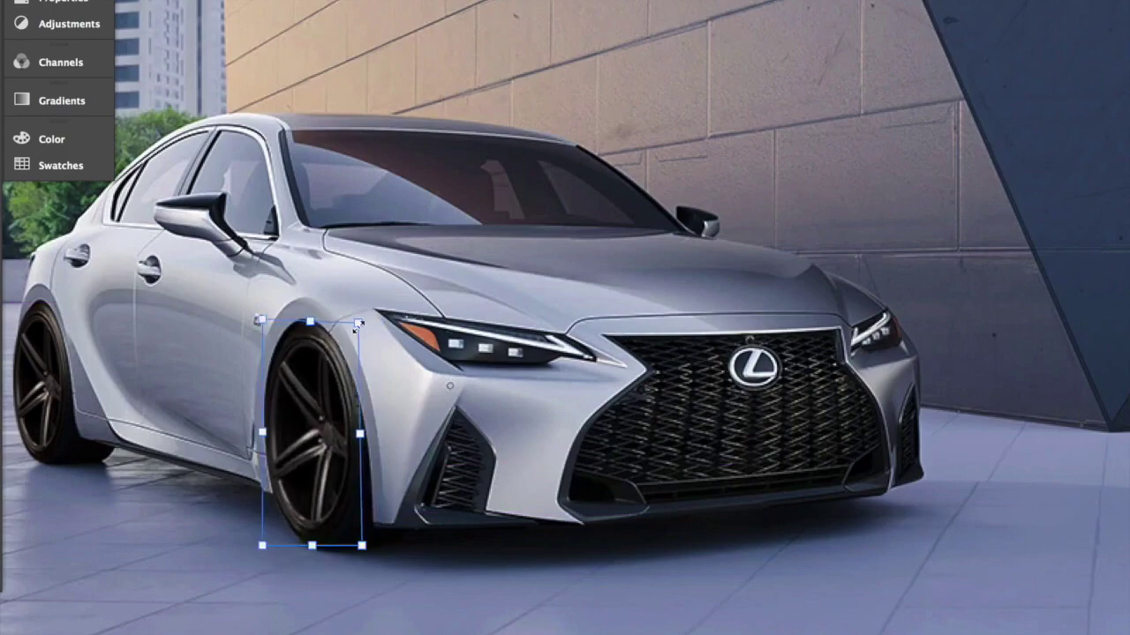
key("Return")
key("ctrl+0")
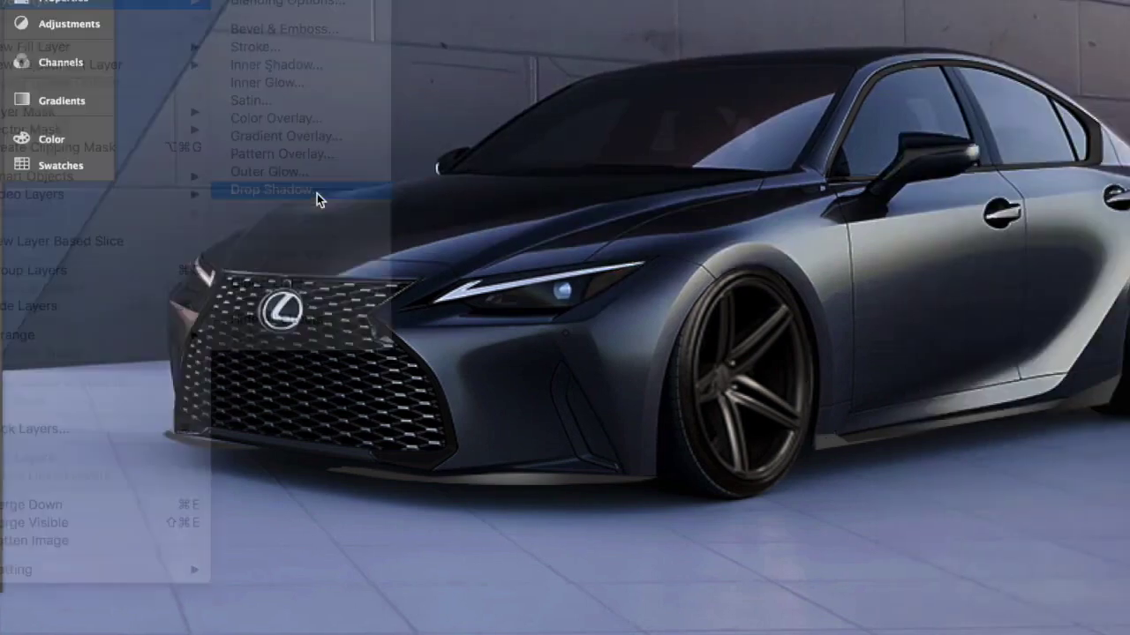
Add a Drop Shadow layer style with 2 px size and 1% spread.
left_click(317, 190)
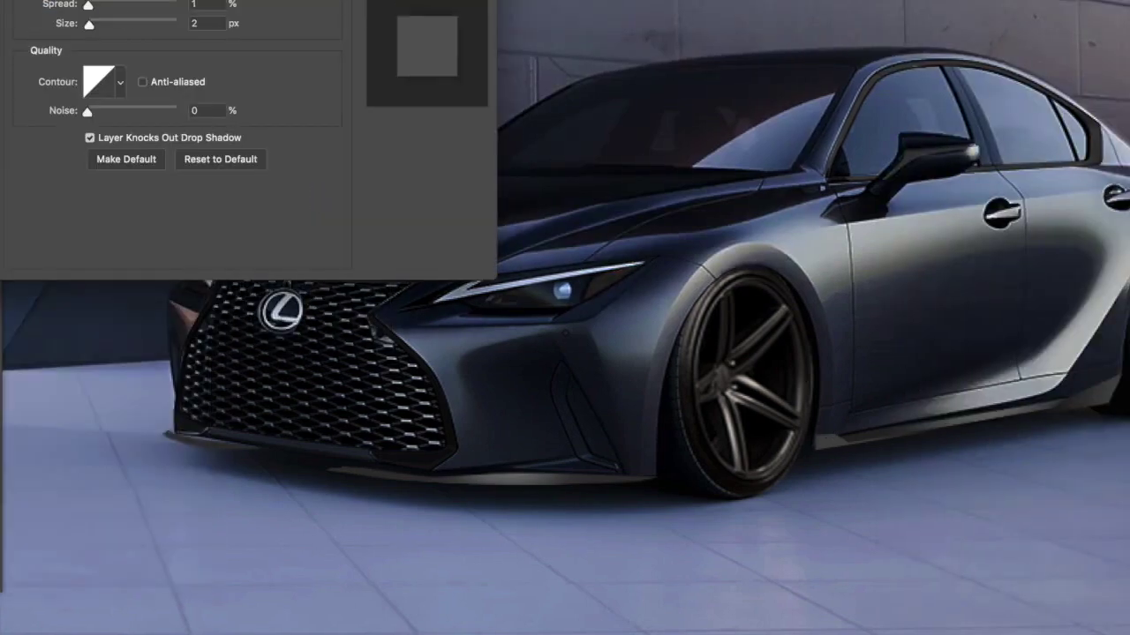